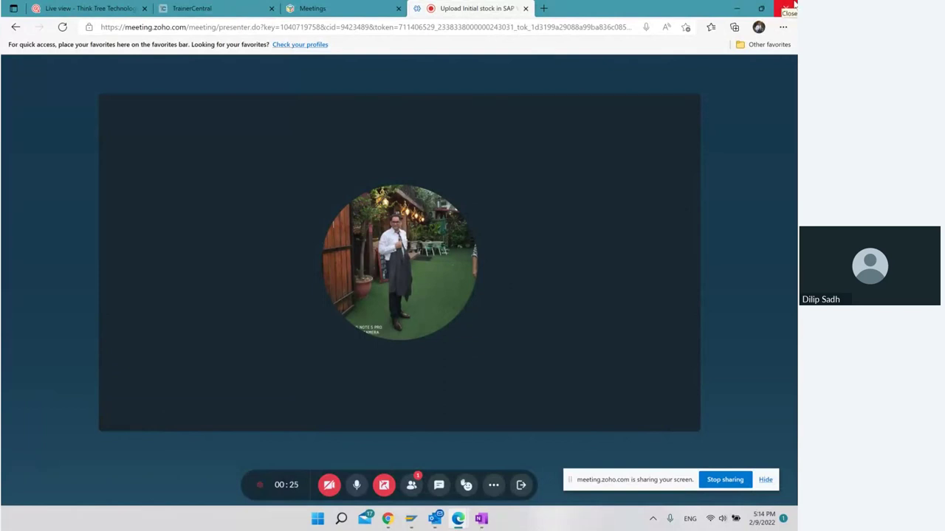
Step: Switch to the OneNote class notes and change the "Physical Inventory in WM" heading to "Initial stock upload in SAP WM"
left_click(788, 8)
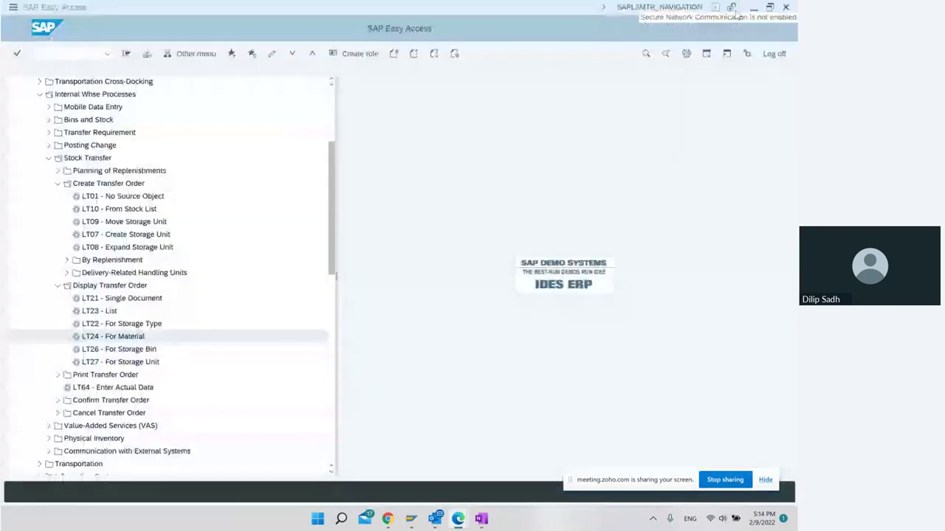
left_click(753, 7)
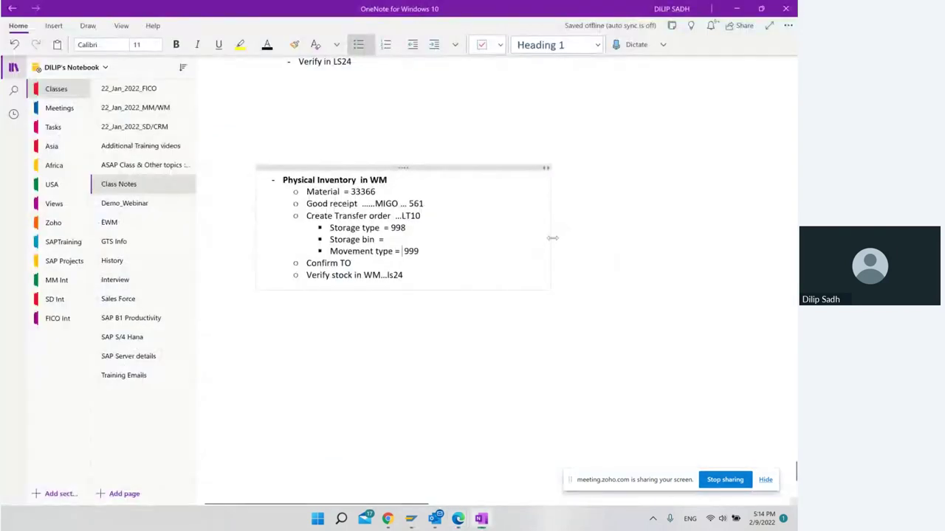
left_click_drag(360, 180, 281, 180)
key("Delete")
type("INT")
key("BackSpace")
key("BackSpace")
key("BackSpace")
type("Initial stock upload in")
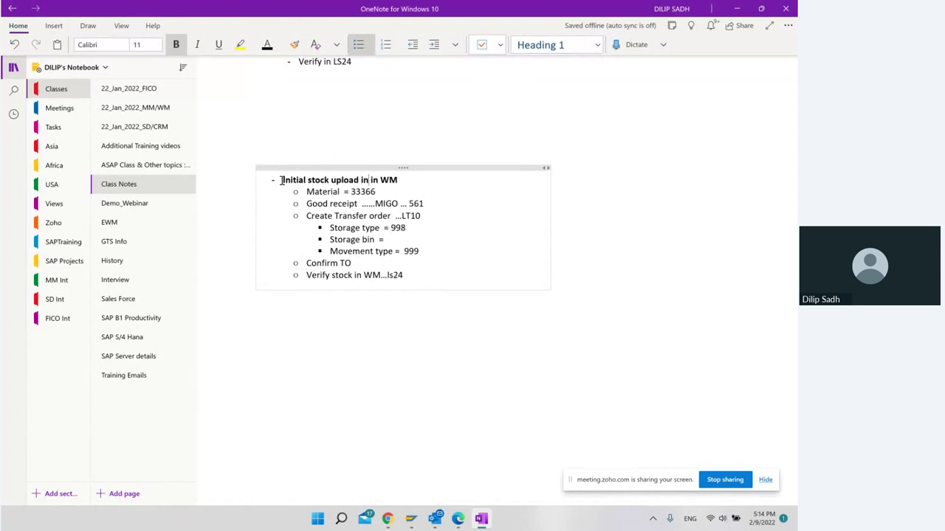
key("BackSpace")
key("BackSpace")
type("SAP")
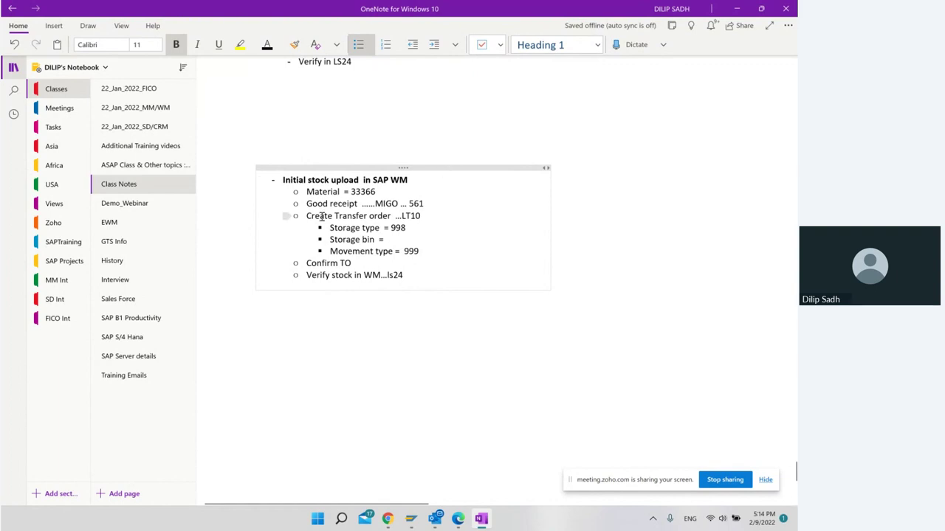
Step: Review the material and goods receipt lines in the notes and copy the material number 33366
left_click_drag(376, 191, 322, 191)
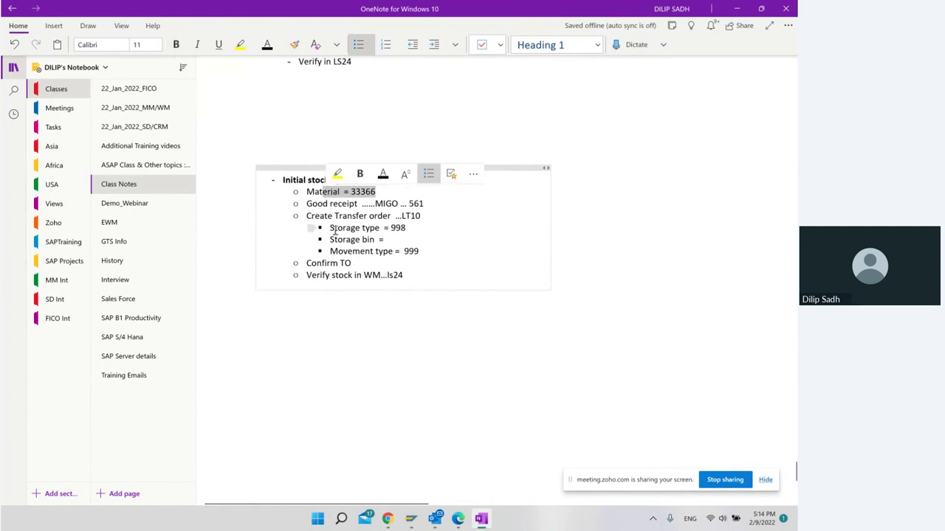
left_click(351, 191)
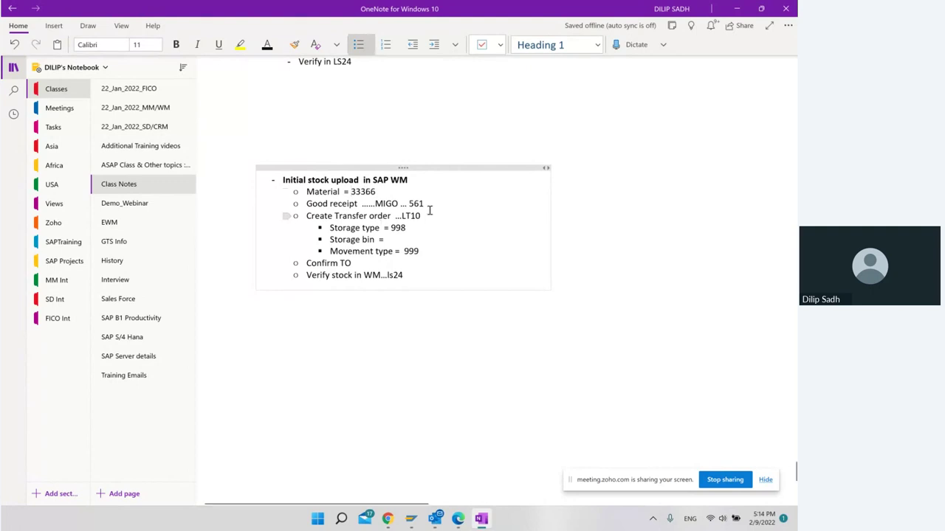
double_click(429, 204)
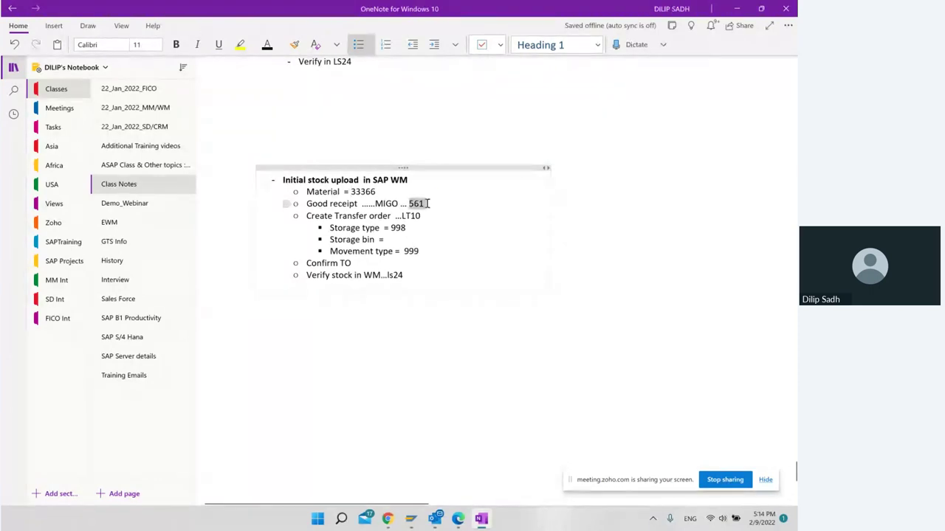
left_click(466, 268)
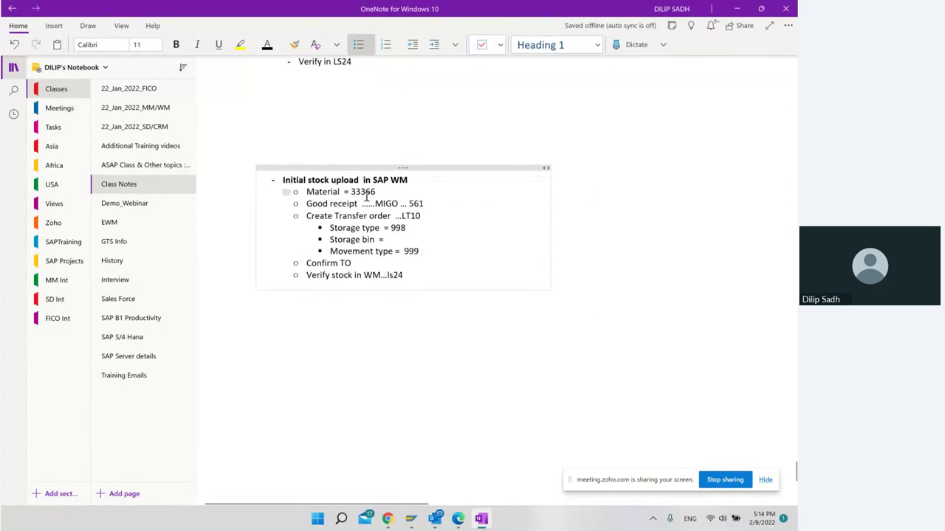
left_click_drag(350, 192, 381, 191)
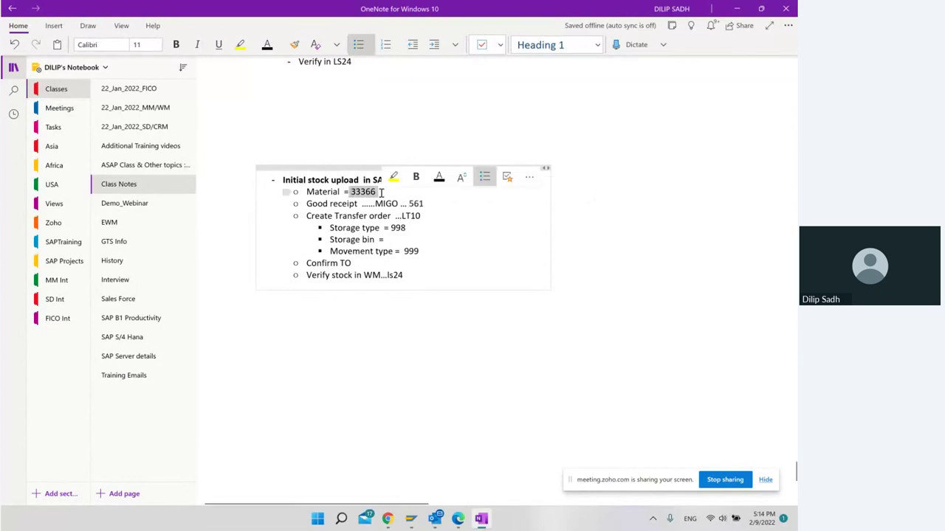
Step: Switch to SAP and display the stock of material 33366 in warehouse 001, plant 1000, using transaction LS24
left_click(415, 518)
left_click(462, 456)
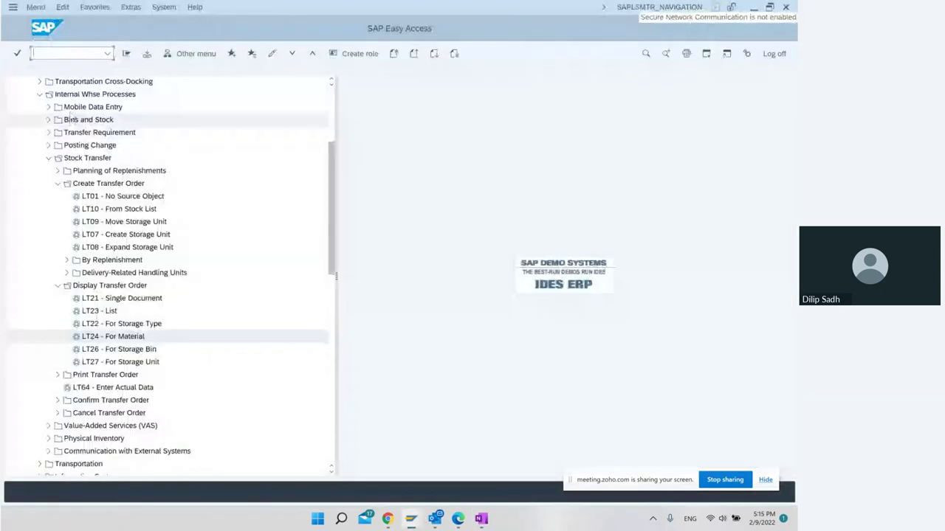
type("LS24")
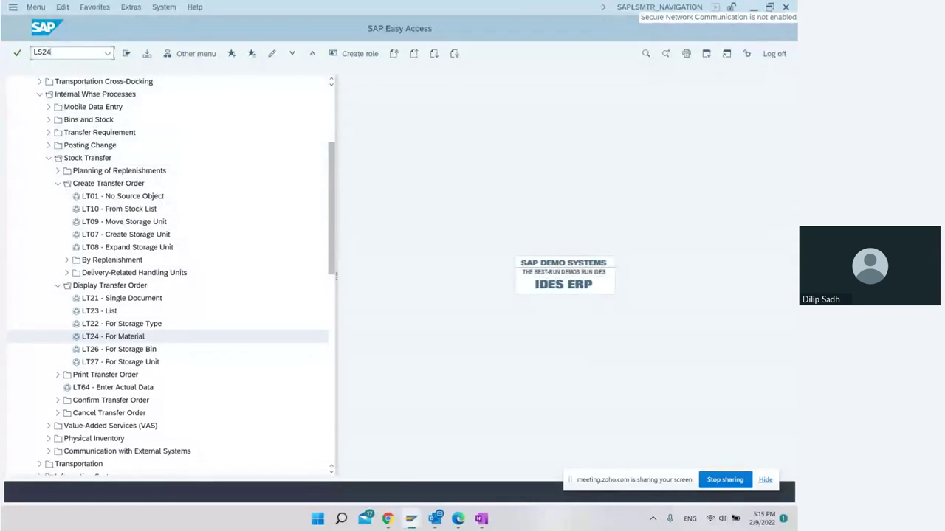
key("Return")
left_click(171, 140)
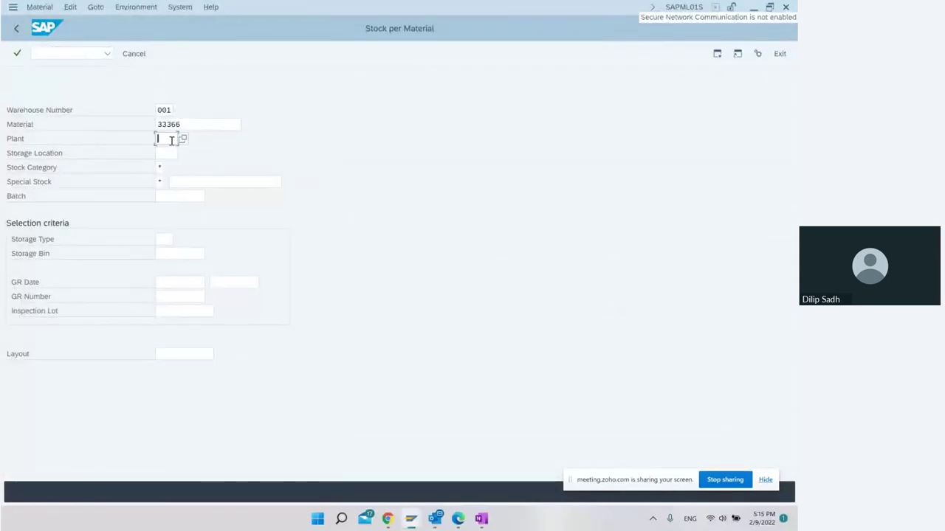
type("1000")
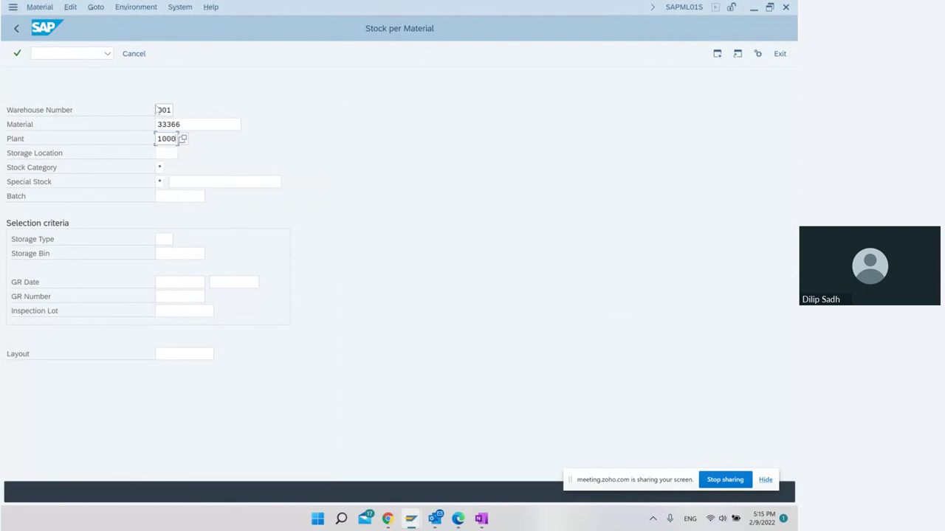
key("Return")
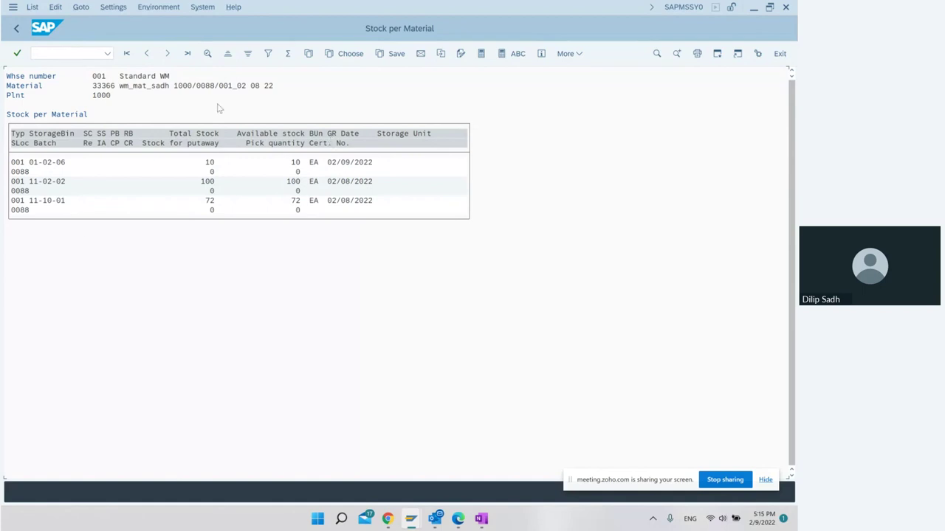
left_click(18, 28)
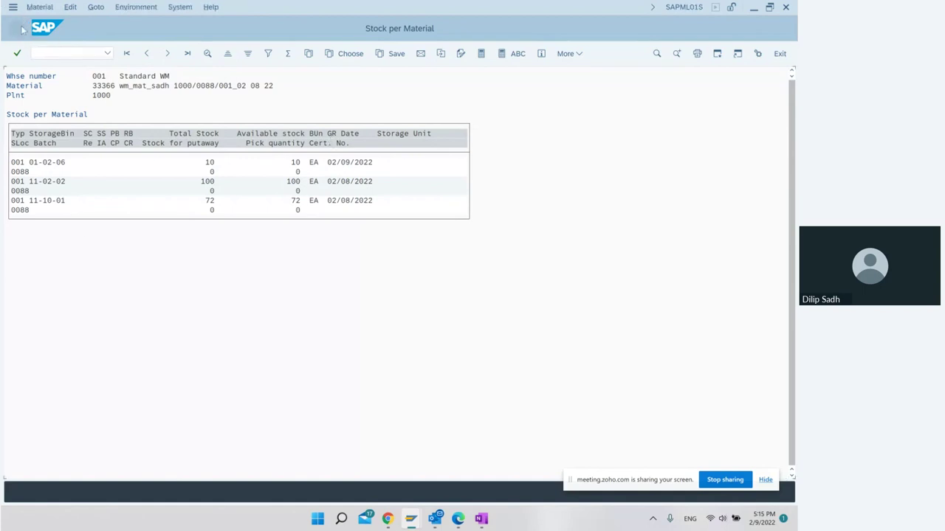
Step: Switch to OneNote and examine the goods receipt line with transaction MIGO and movement type 561
mouse_move(465, 523)
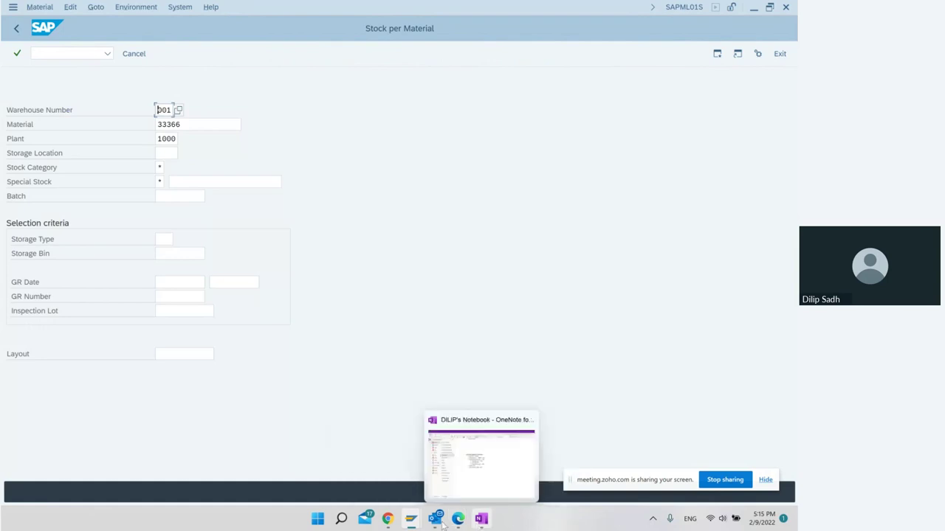
mouse_move(411, 522)
left_click_drag(411, 523, 496, 525)
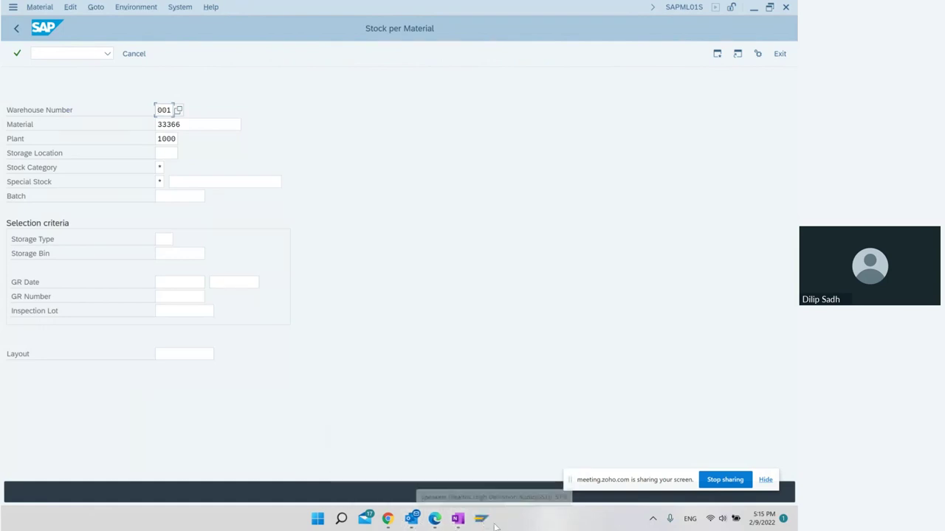
left_click(457, 518)
left_click_drag(318, 209, 425, 205)
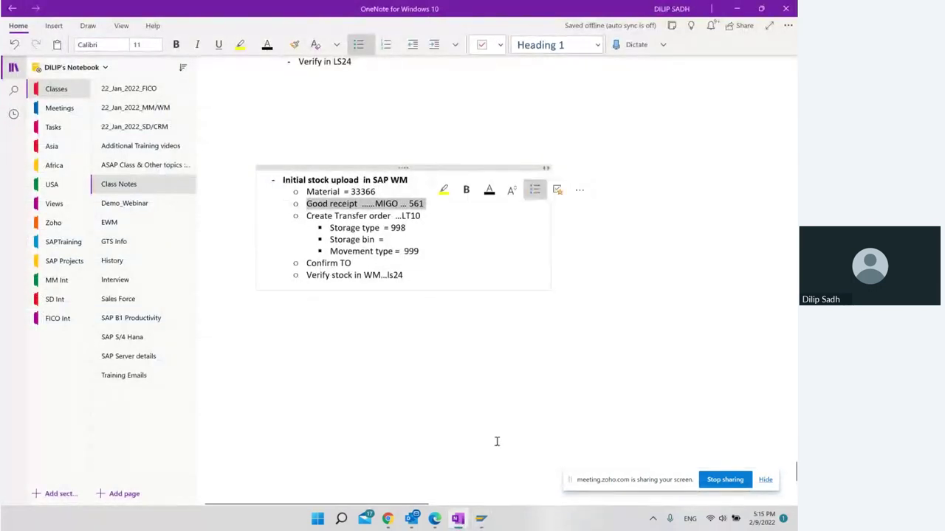
Step: Switch back to SAP, leave the stock report selection and open transaction MIGO for the goods receipt
mouse_move(487, 518)
left_click(532, 461)
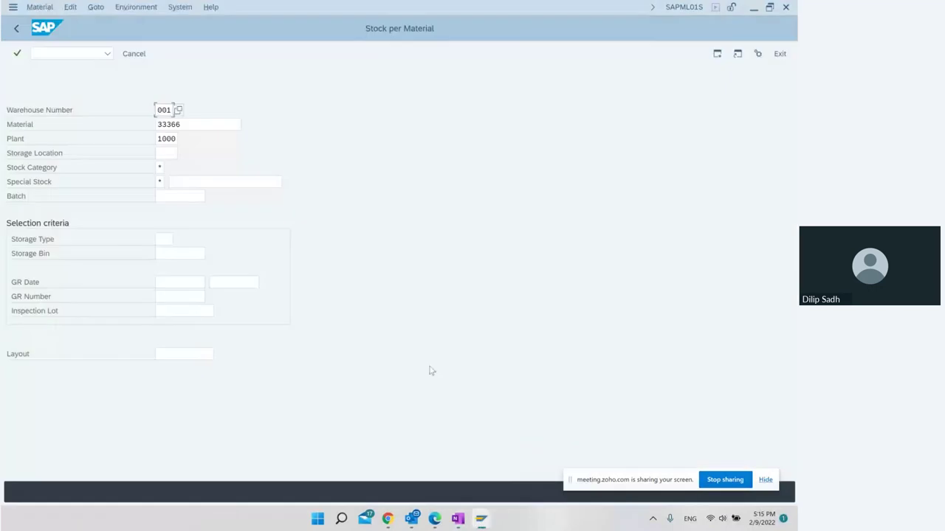
left_click(16, 27)
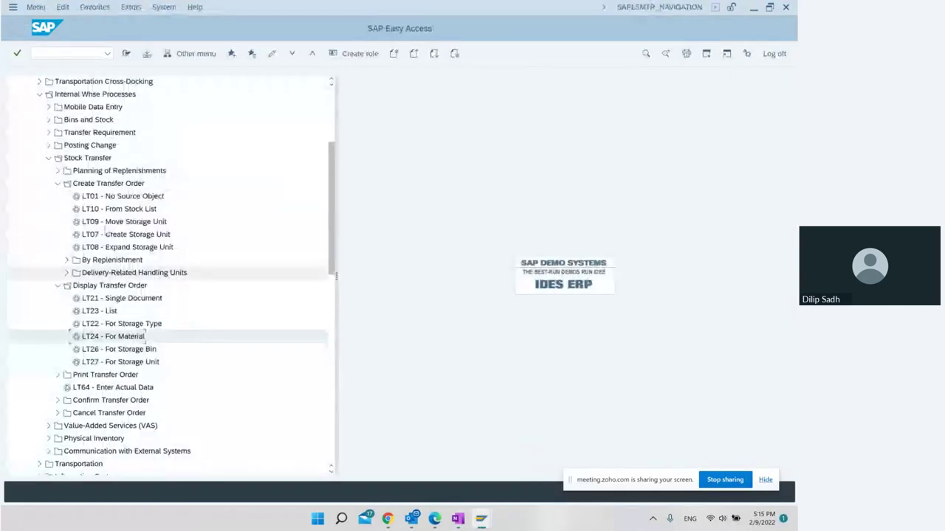
left_click(82, 53)
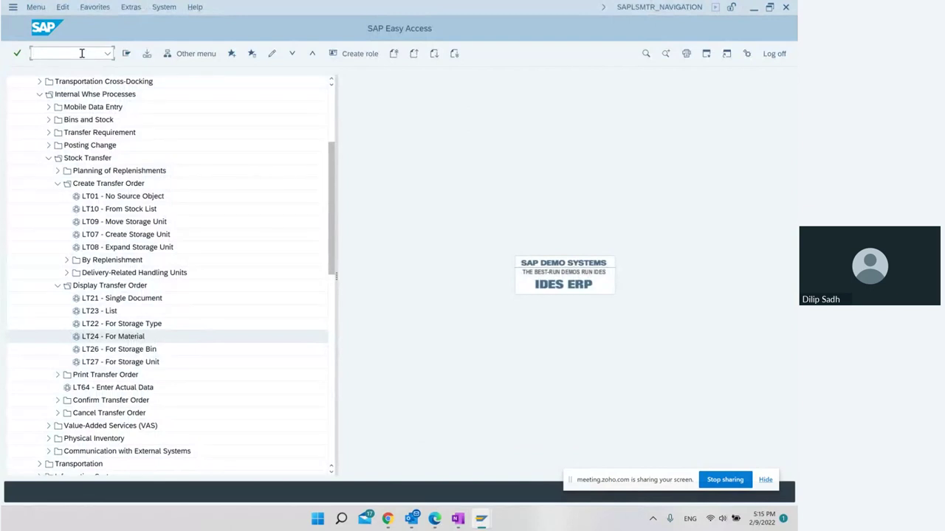
type("MIGO")
key("Return")
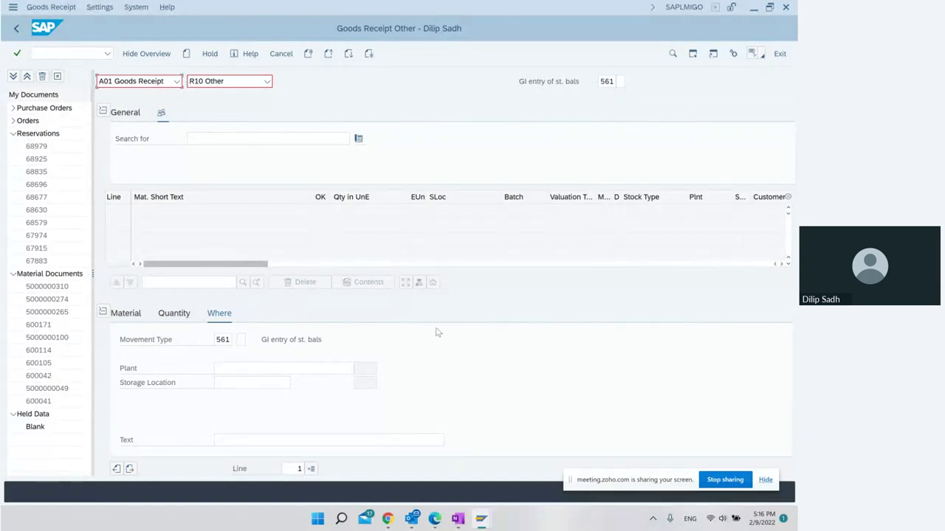
Step: Set the goods receipt item's plant to 1000 and storage location to 0088
left_click(308, 369)
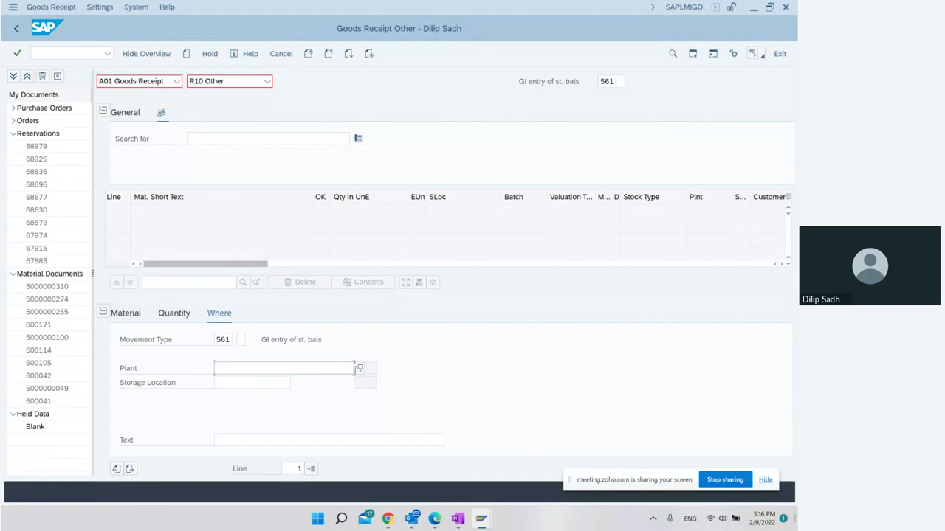
type("1000")
key("Tab")
type("0088")
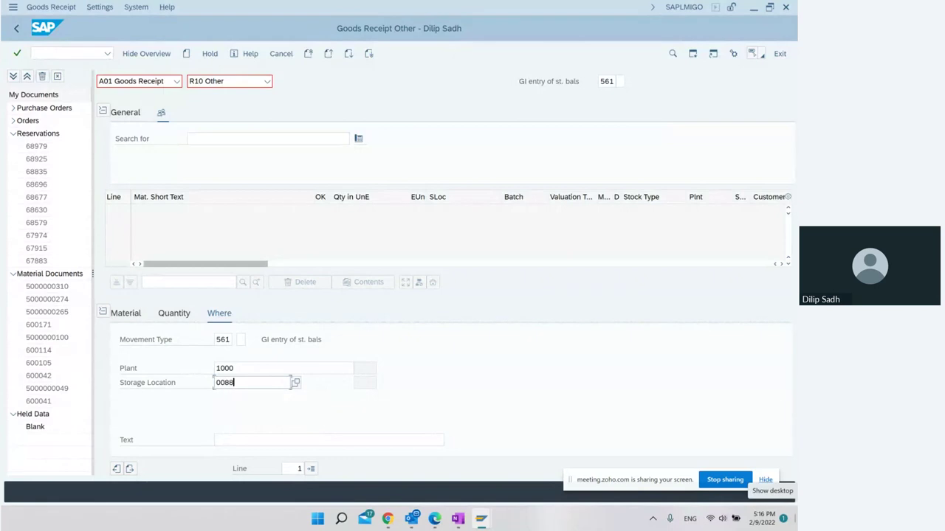
key("Return")
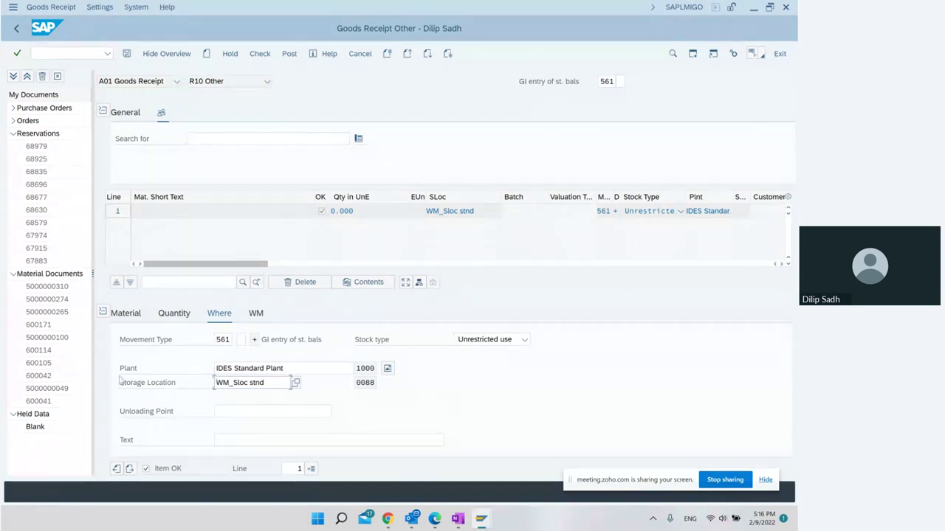
Step: Enter a quantity of 40 and material 33366 for the goods receipt item
left_click(175, 316)
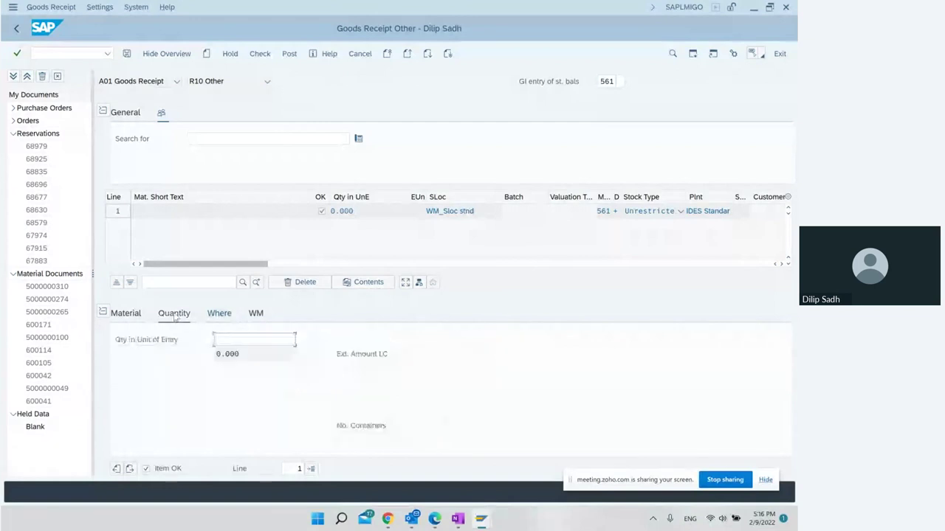
type("40")
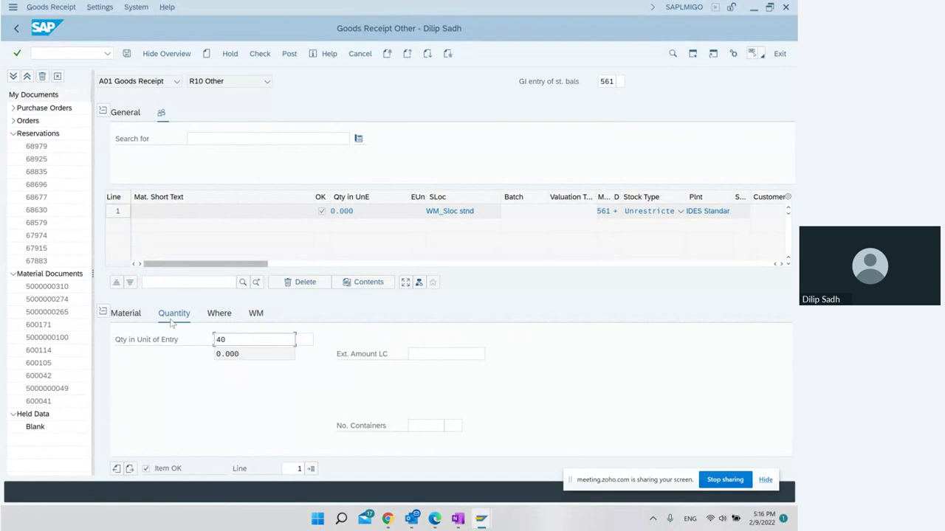
left_click(130, 316)
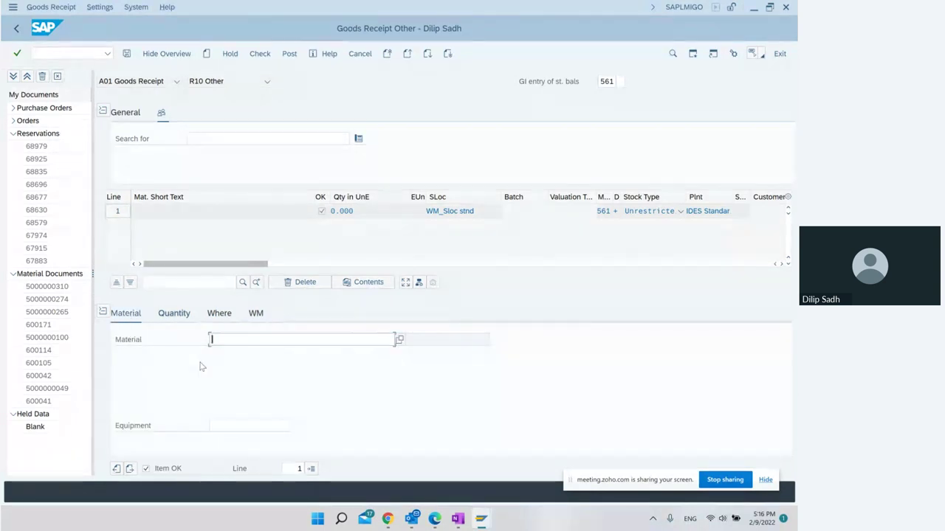
key("ctrl+v")
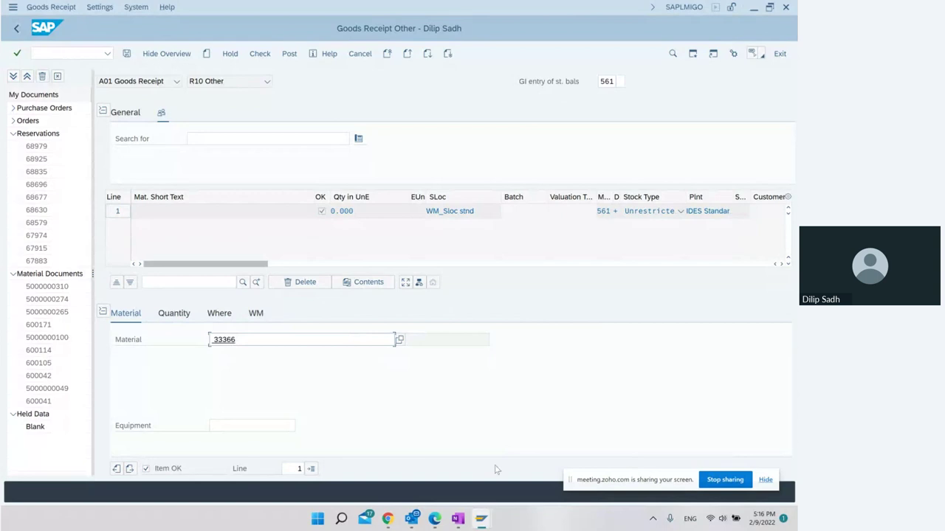
key("Return")
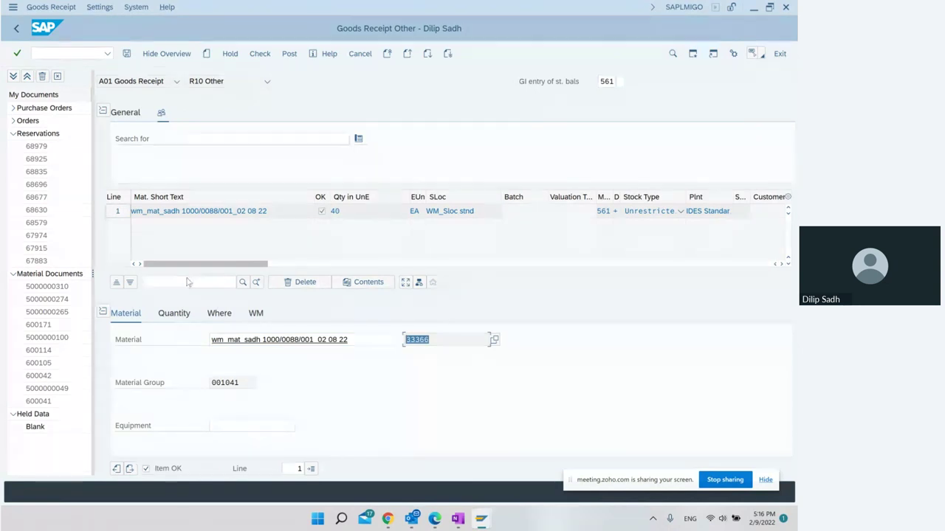
Step: Review the item's quantity, plant, storage location and warehouse data, and run the document check on the goods receipt
left_click(175, 314)
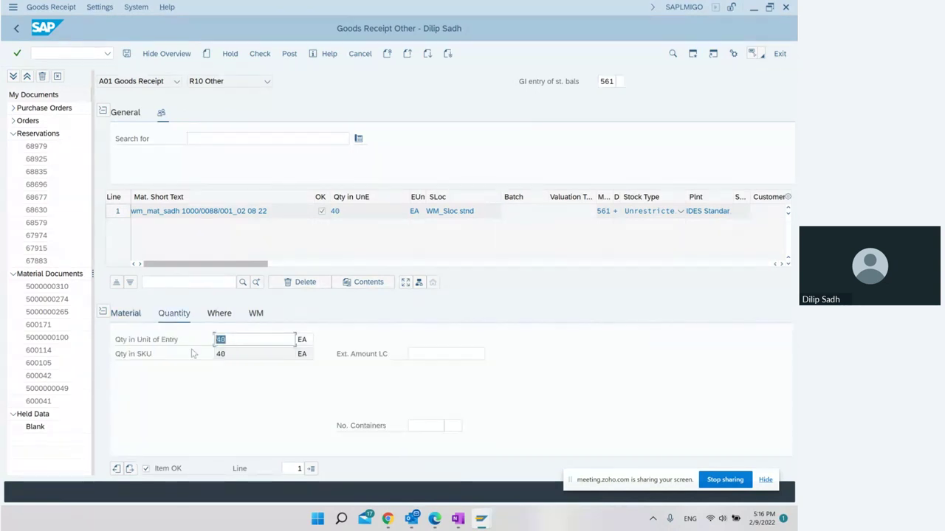
left_click(219, 313)
double_click(362, 368)
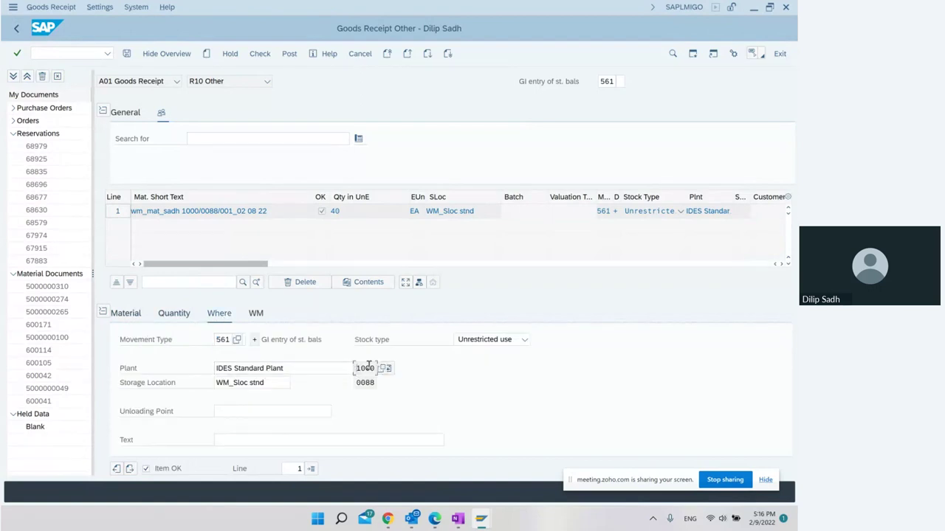
double_click(369, 382)
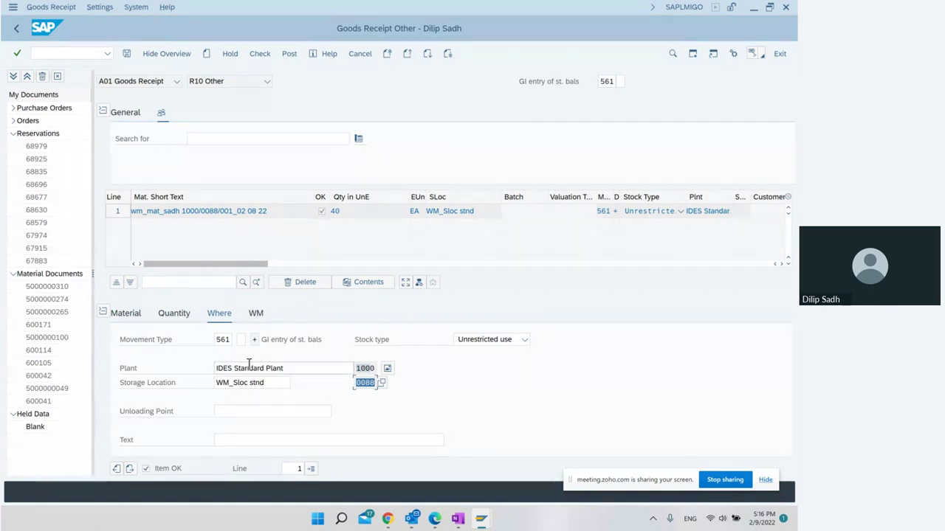
left_click(255, 313)
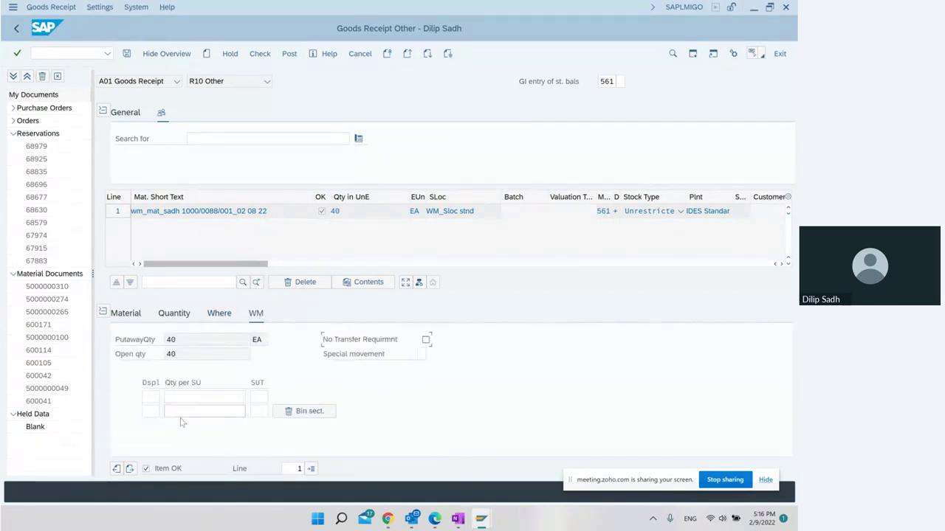
left_click(270, 58)
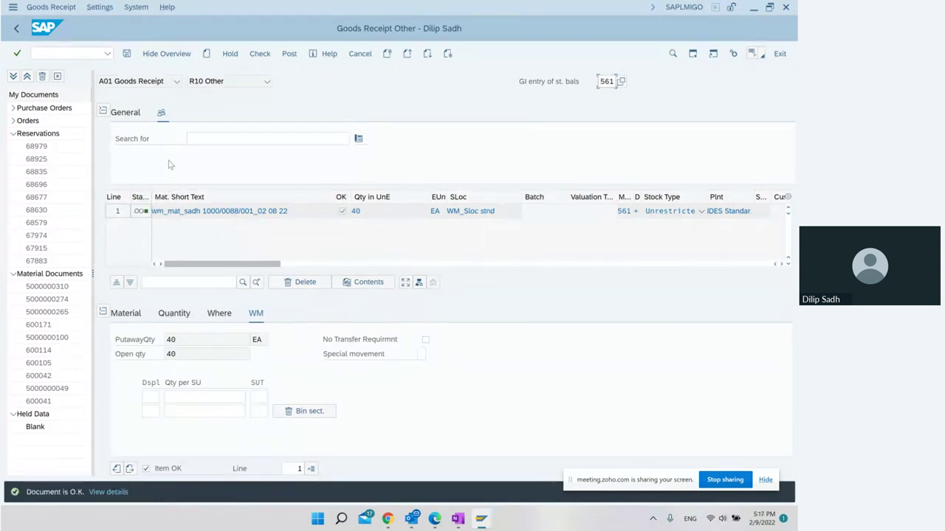
Step: Save the goods receipt to post it and return to the SAP Easy Access screen
left_click(127, 54)
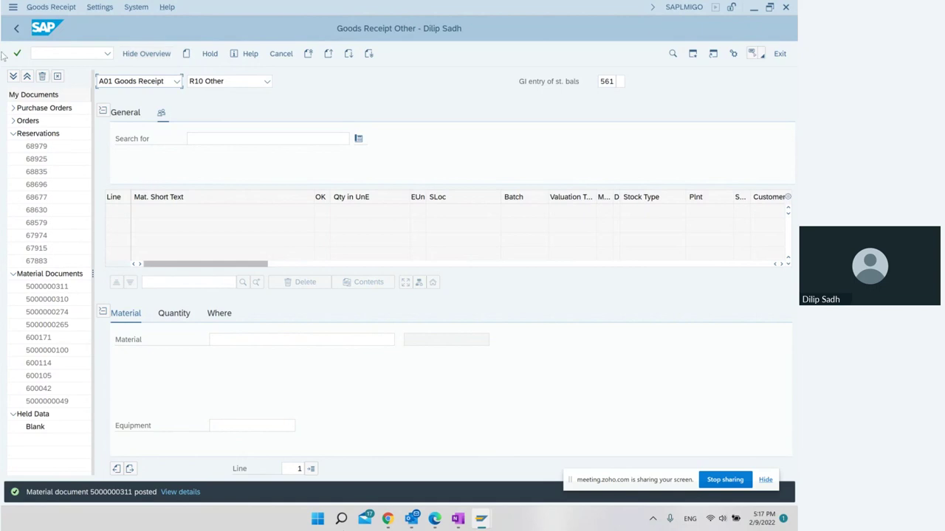
left_click(17, 30)
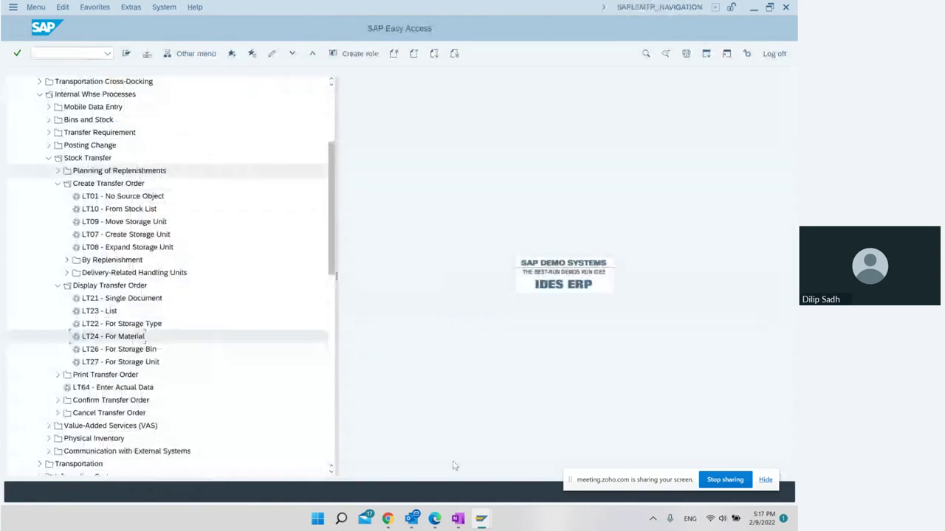
Step: Open transaction LS24 and display the stock of material 33366 for warehouse 001 and plant 1000
left_click(93, 53)
type("LS")
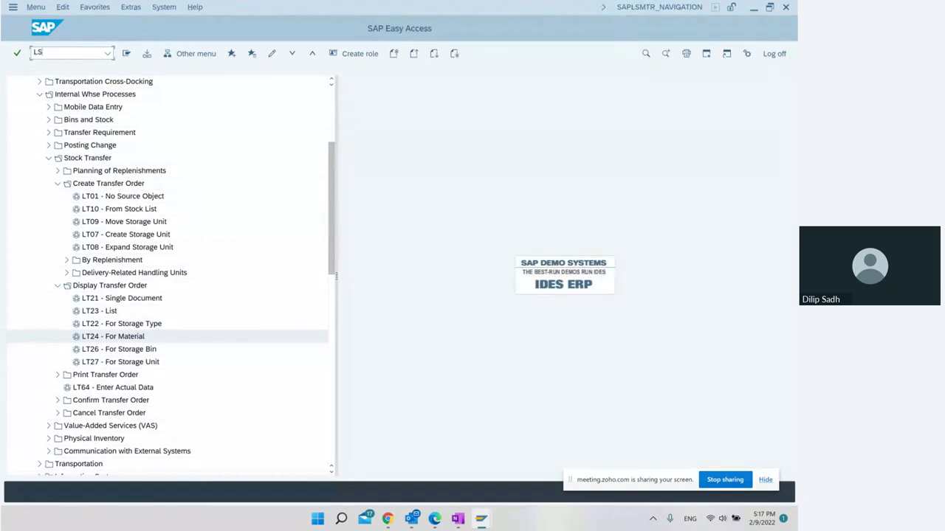
type("24")
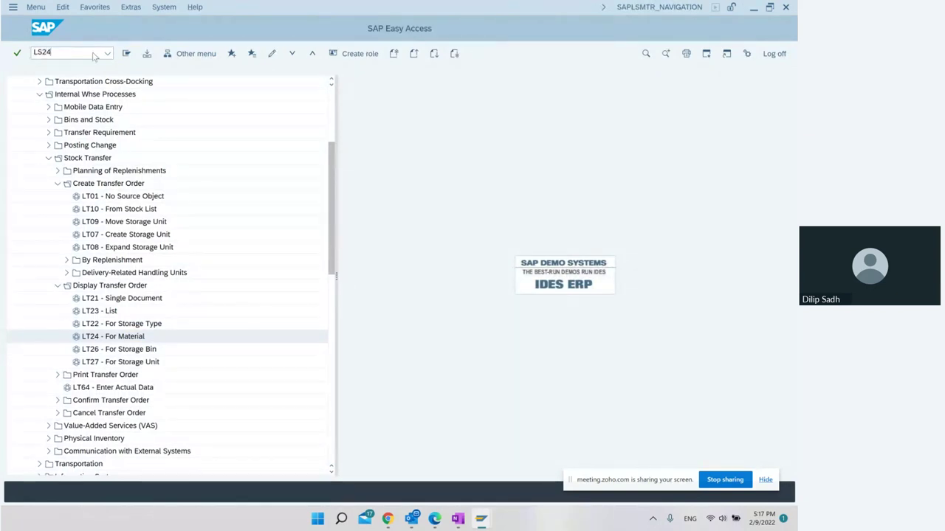
key("Return")
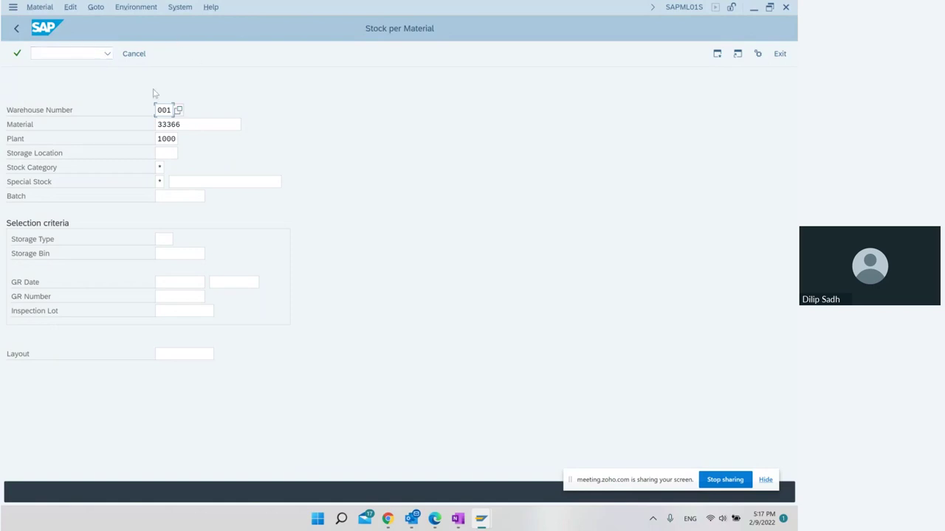
key("Return")
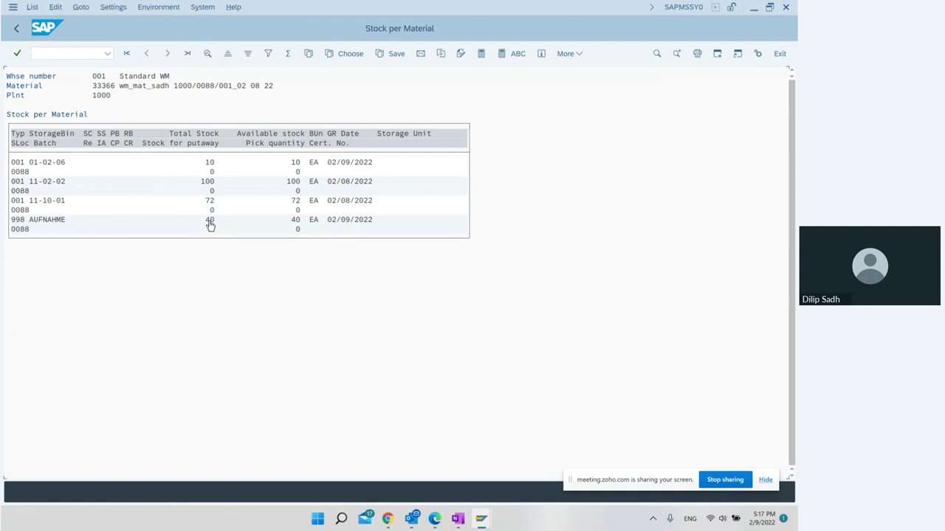
Step: Open the AUFNAHME bin from the stock list and copy its name into the Storage bin line of the OneNote notes
double_click(45, 226)
left_click_drag(123, 110, 72, 112)
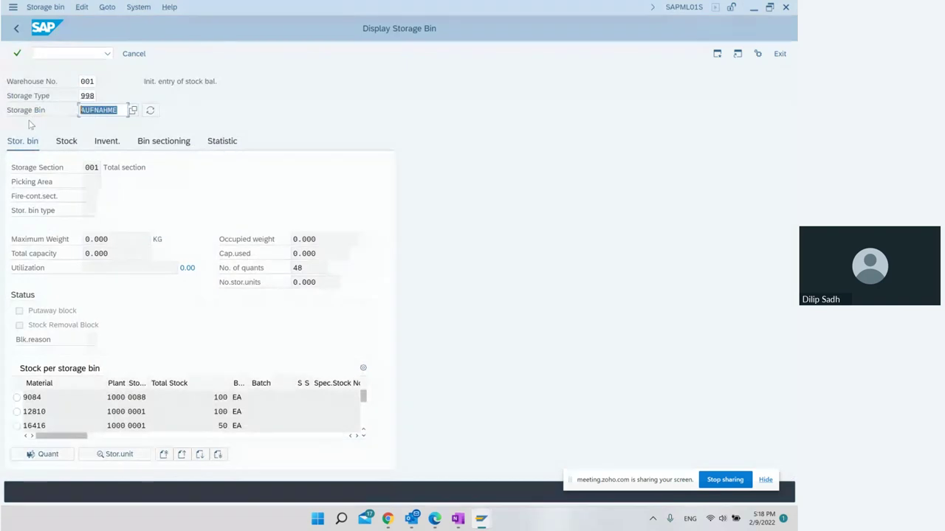
key("ctrl+c")
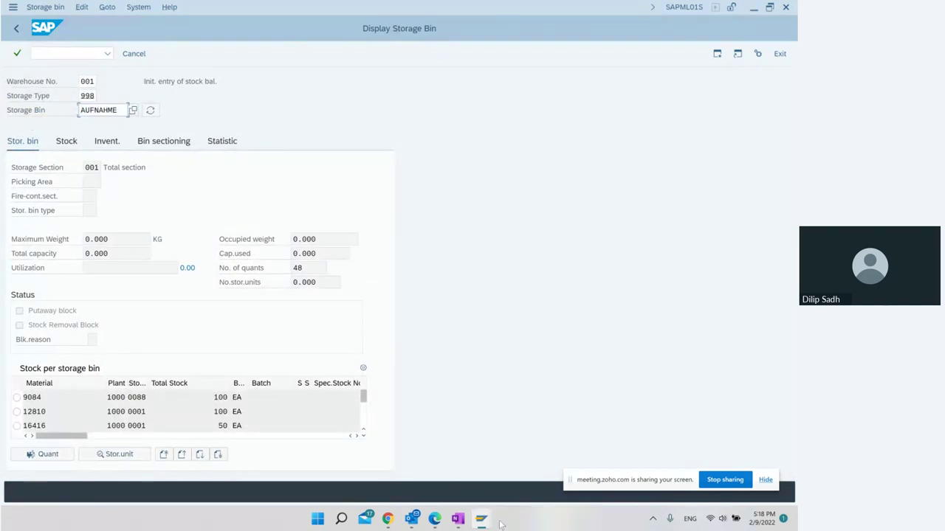
left_click(458, 519)
left_click(419, 209)
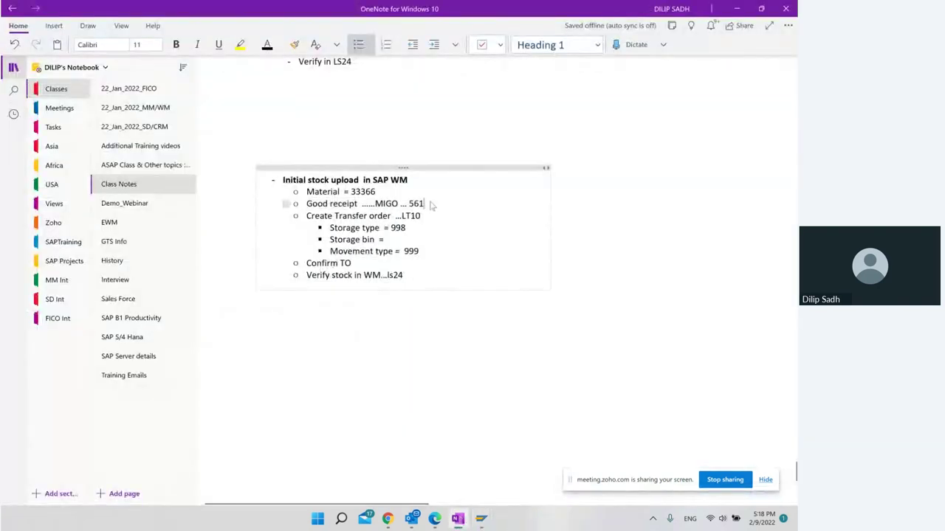
left_click(394, 236)
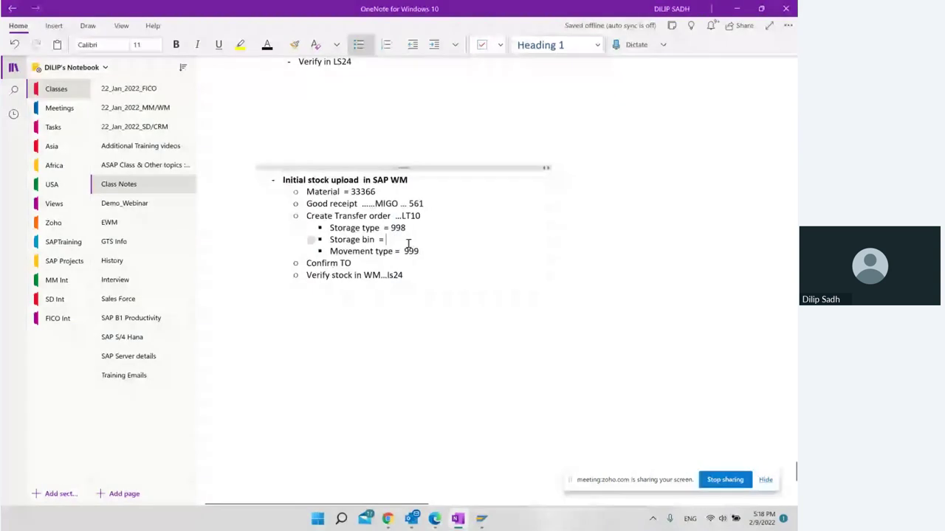
key("ctrl+v")
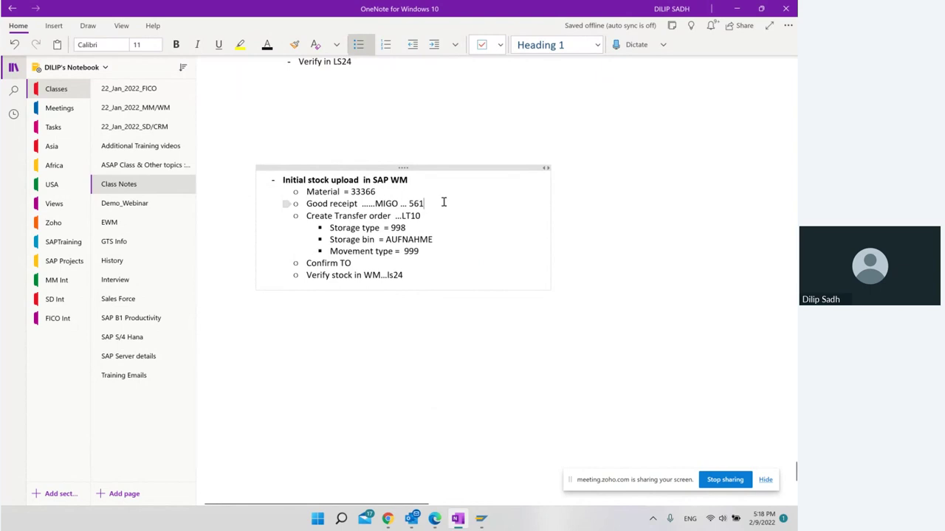
Step: Widen the note and append "Material is placed in 998 and bin in interim storage area AUFNAHME" to the goods receipt line, correcting the spelling
left_click_drag(555, 212, 637, 214)
type(".")
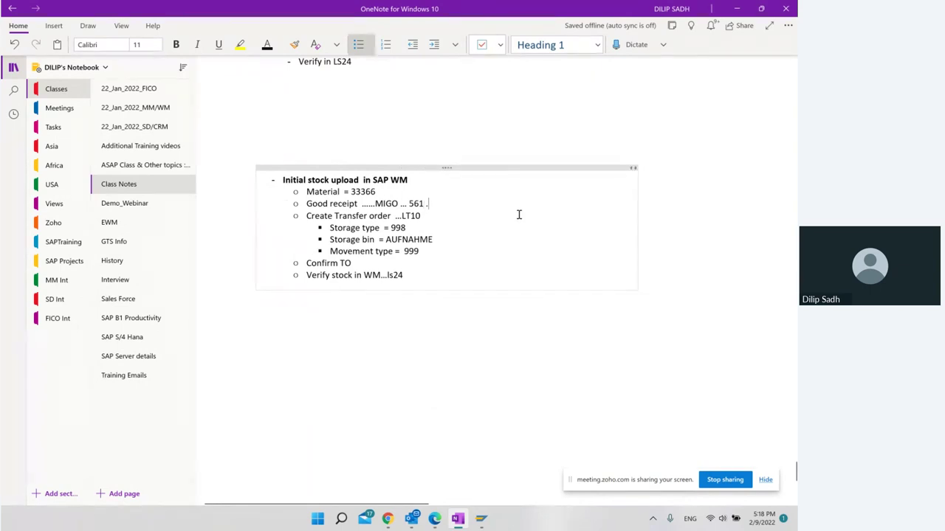
type("Matt")
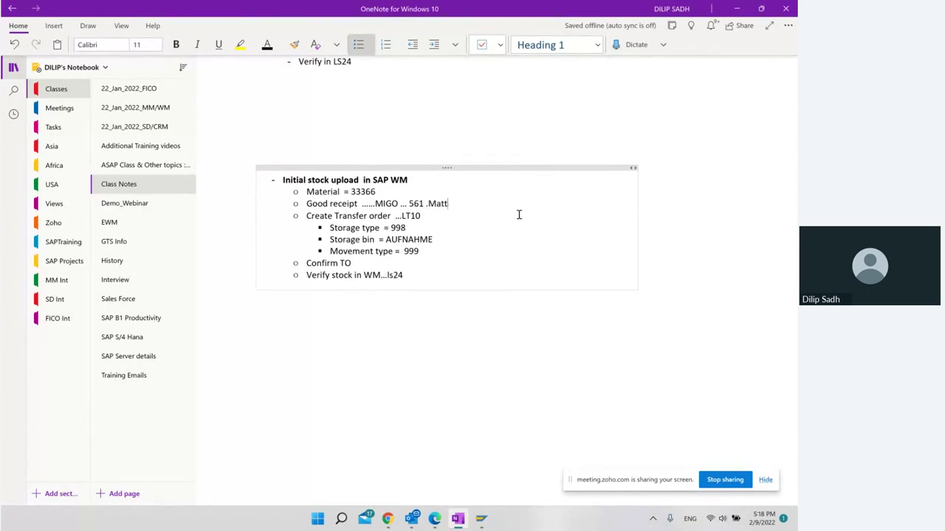
type("erial is placed in 998 and bin in  inte rim")
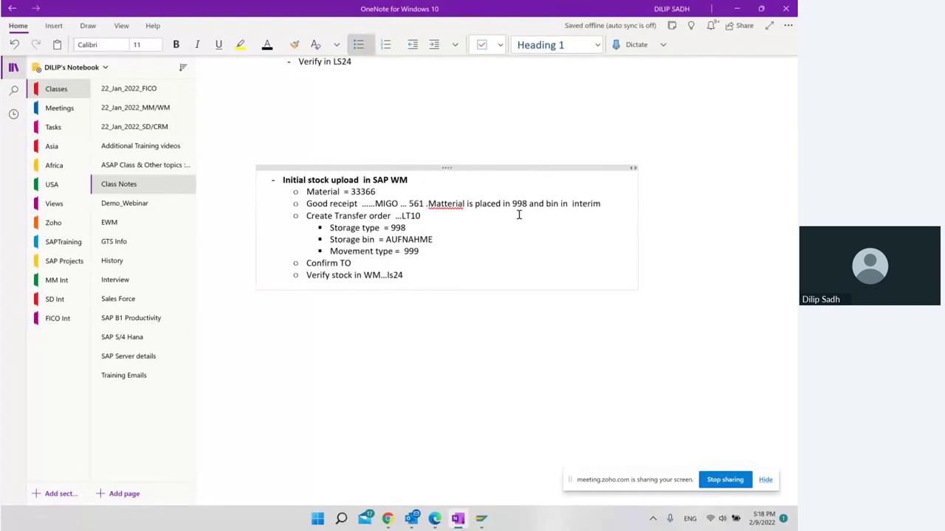
type("storage are a")
key("BackSpace")
key("BackSpace")
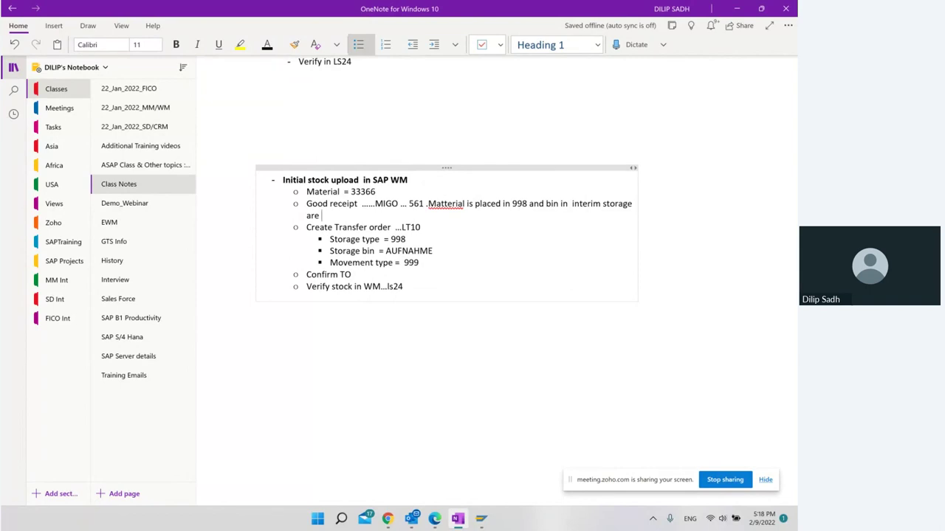
type("a")
key("ctrl+v")
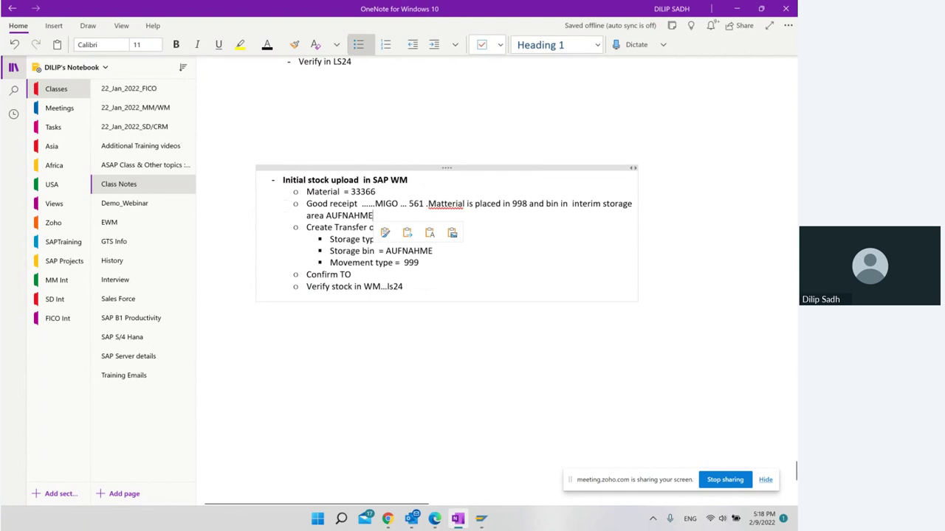
right_click(446, 208)
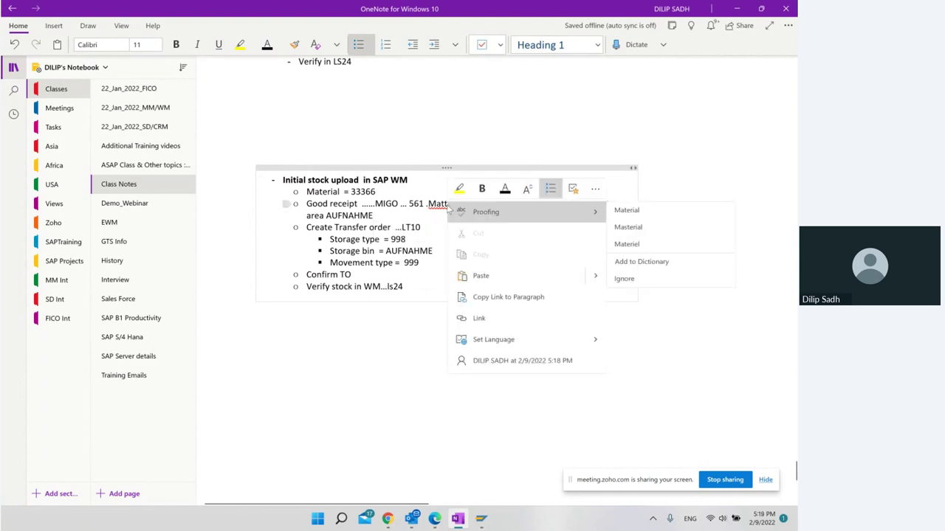
left_click(627, 211)
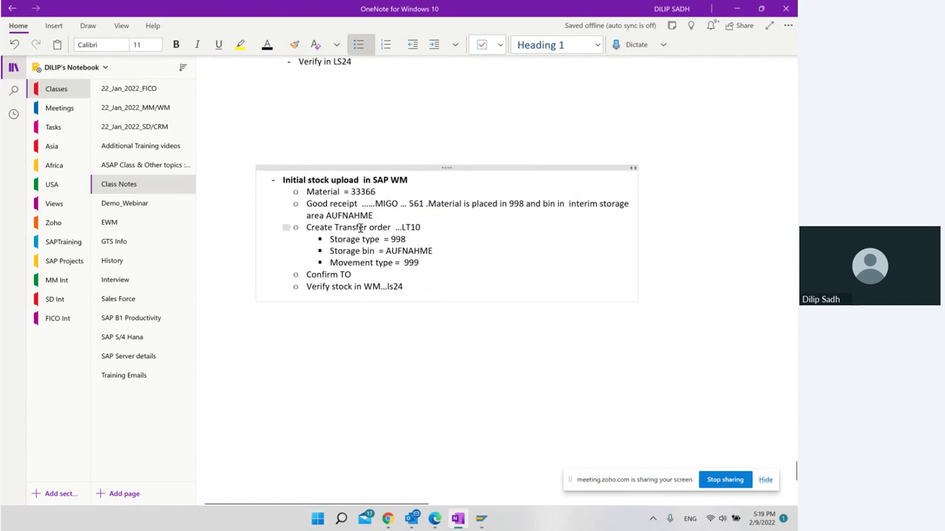
Step: Switch back to SAP, leave the bin and stock displays, and open the SAP Reference IMG through transaction SPRO
mouse_move(479, 518)
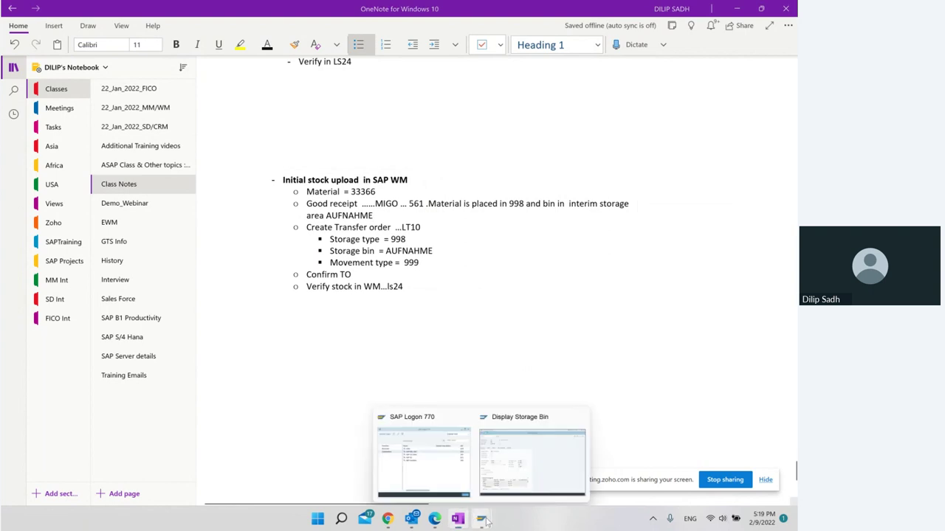
left_click(519, 469)
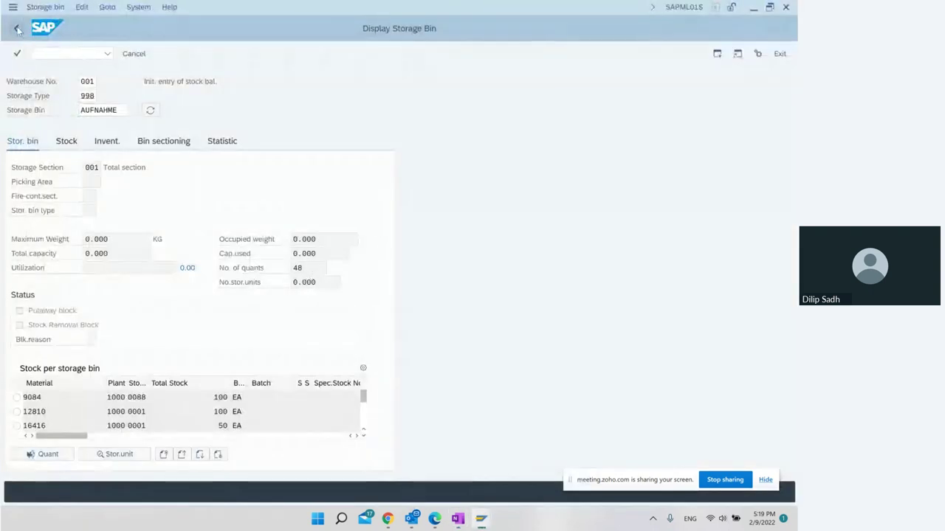
left_click(17, 29)
left_click(17, 29)
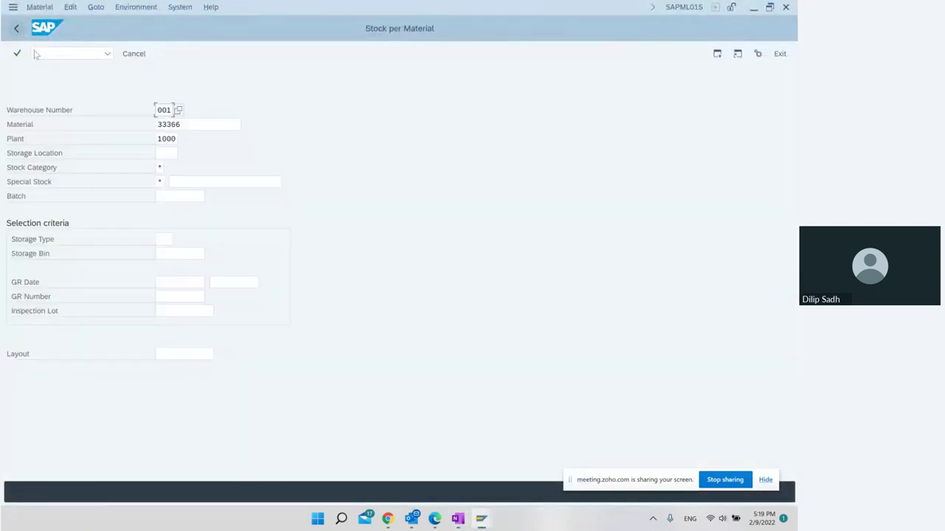
left_click(17, 28)
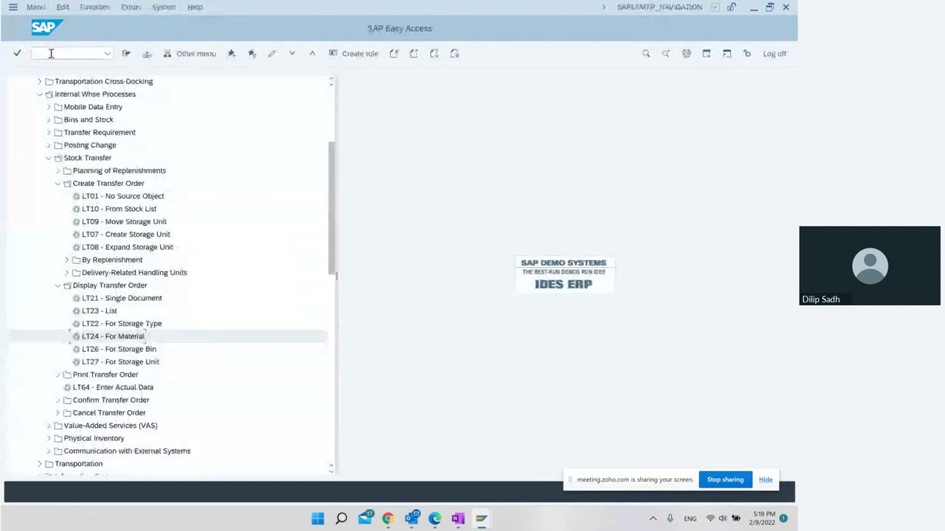
type("spro")
key("Return")
left_click(169, 56)
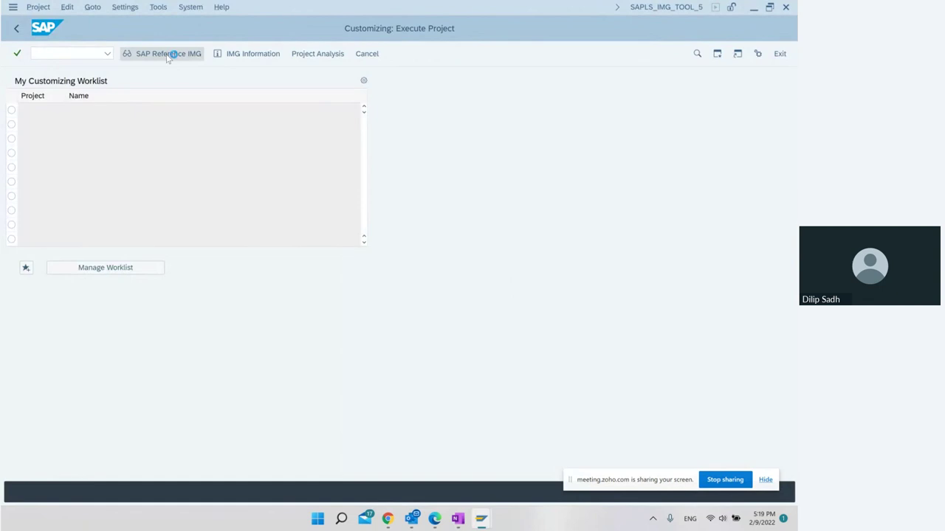
Step: Expand Logistics Execution, Warehouse Management, Activities and Transfers in the IMG structure and execute Define Movement Types
scroll(151, 243, "down", 3)
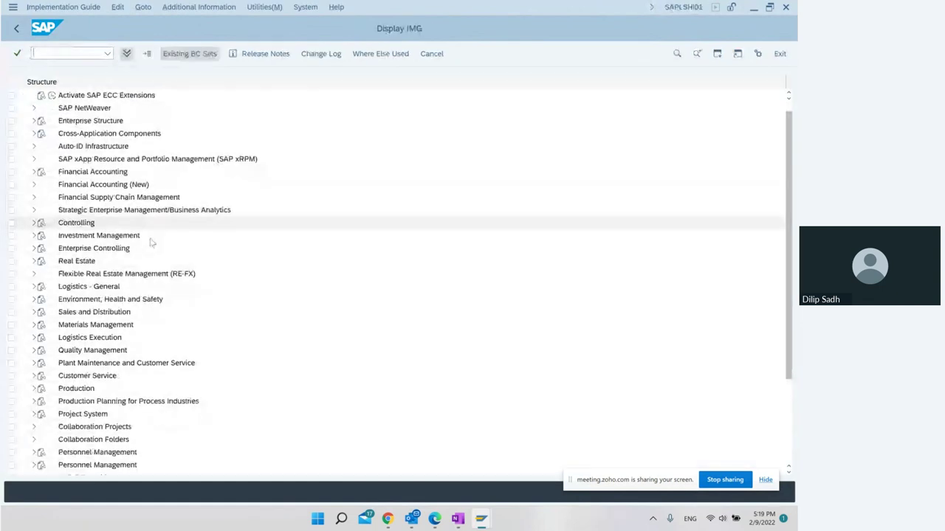
scroll(145, 251, "down", 1)
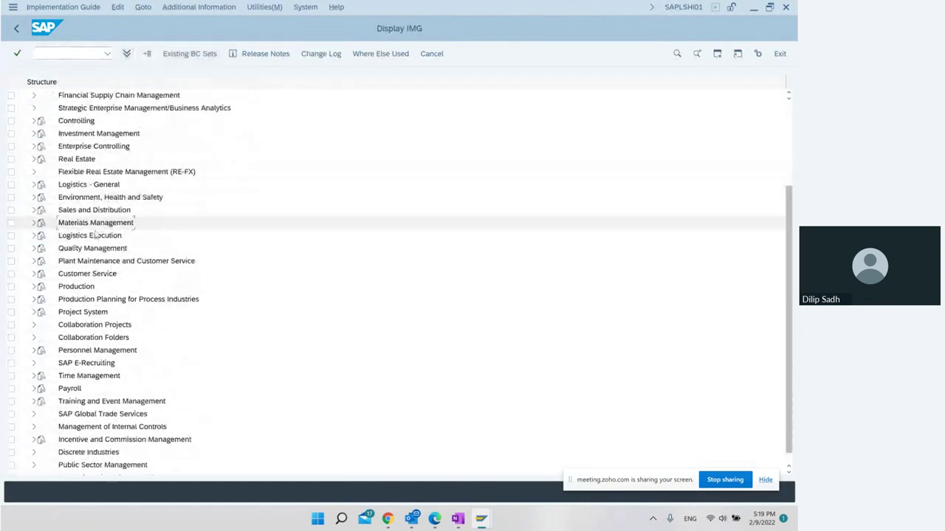
left_click(33, 237)
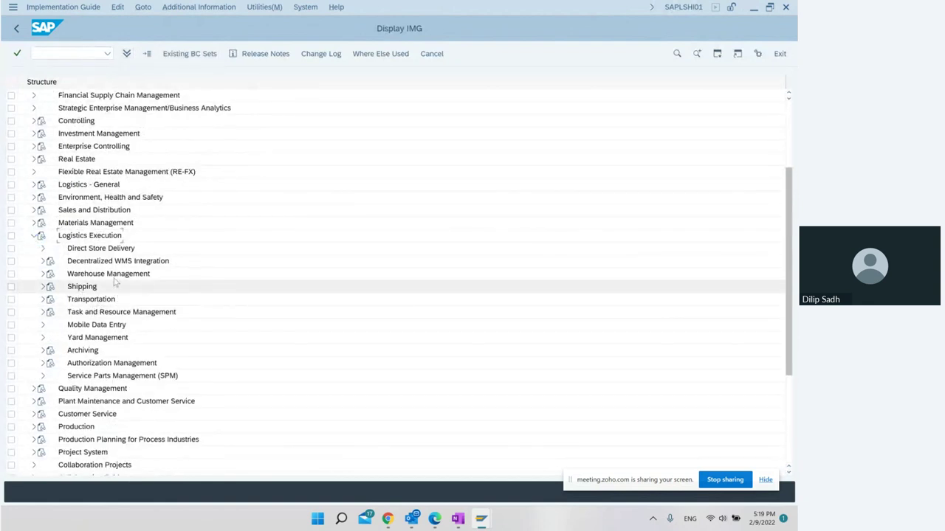
left_click(33, 276)
left_click(45, 274)
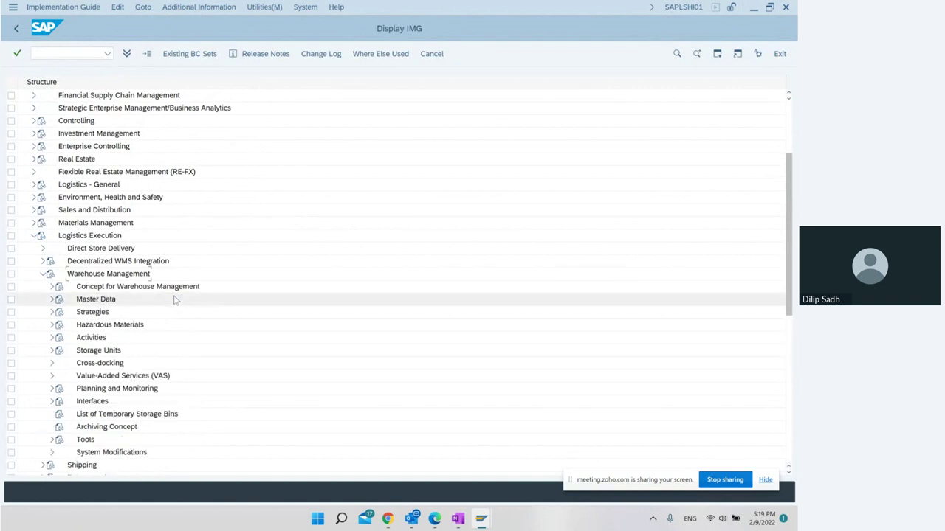
scroll(110, 302, "down", 1)
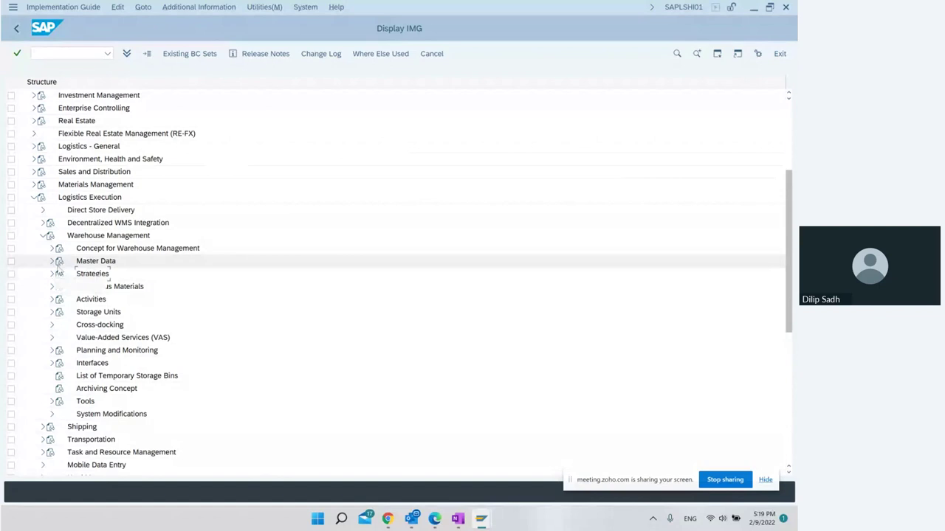
left_click(52, 299)
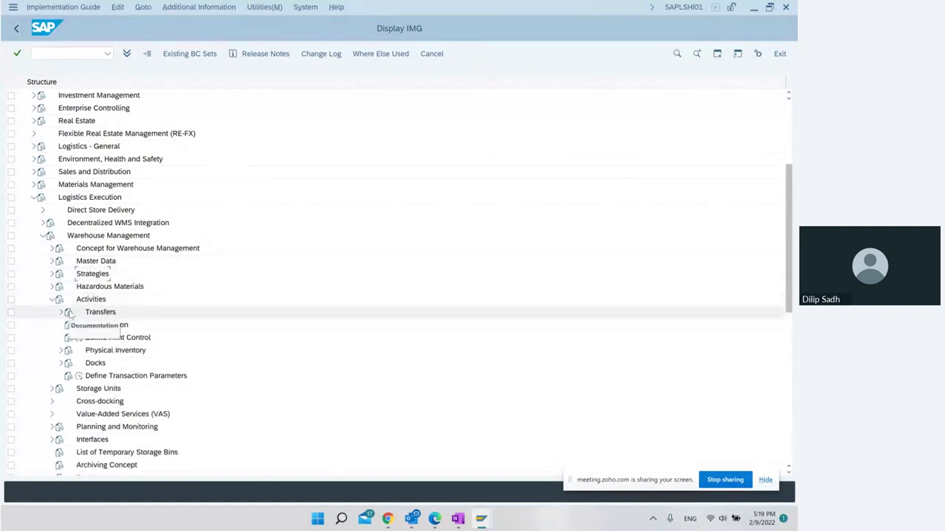
scroll(163, 324, "down", 3)
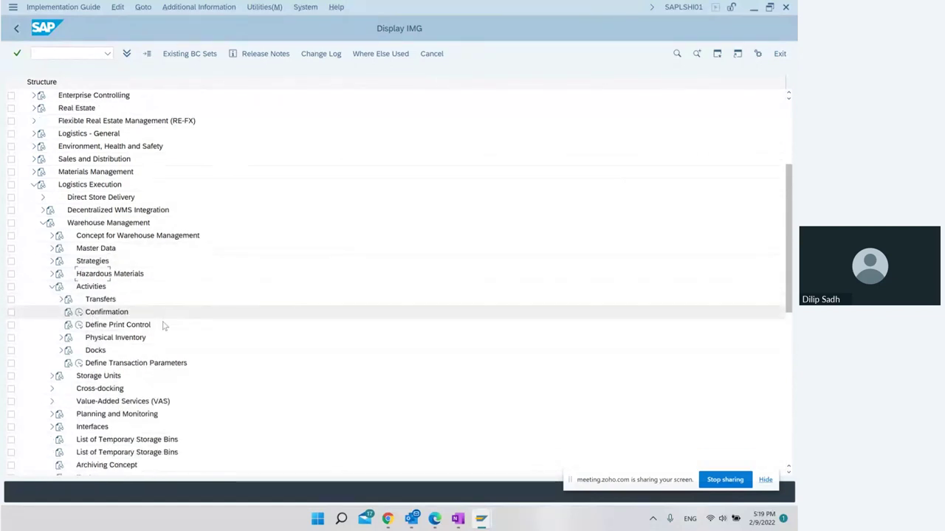
left_click(61, 274)
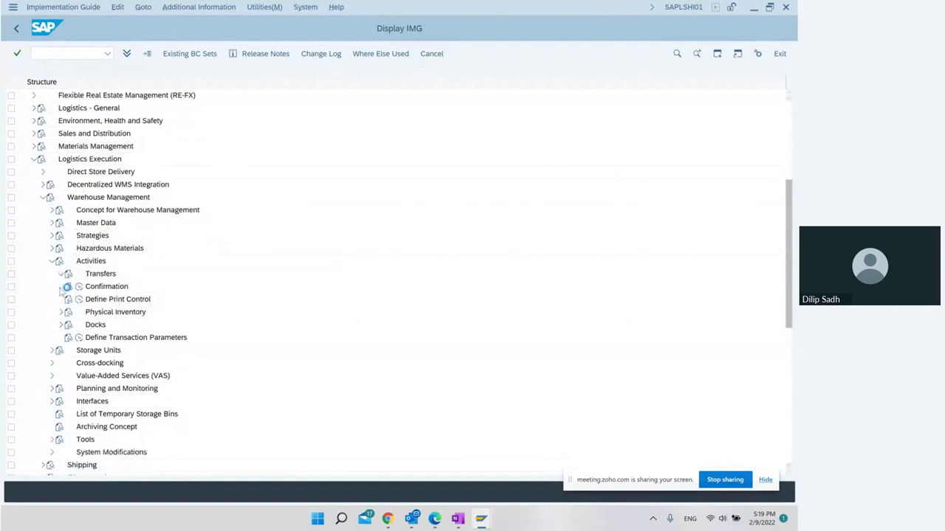
left_click(118, 316)
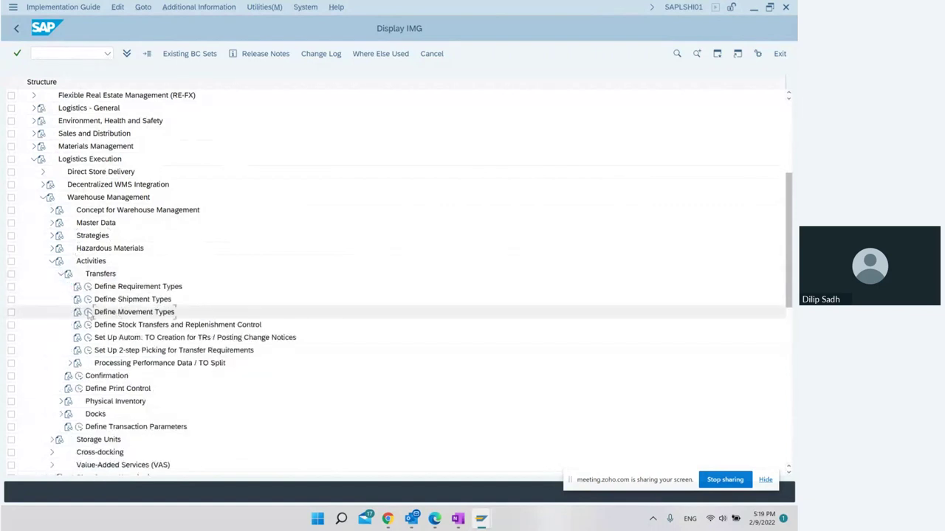
left_click(88, 312)
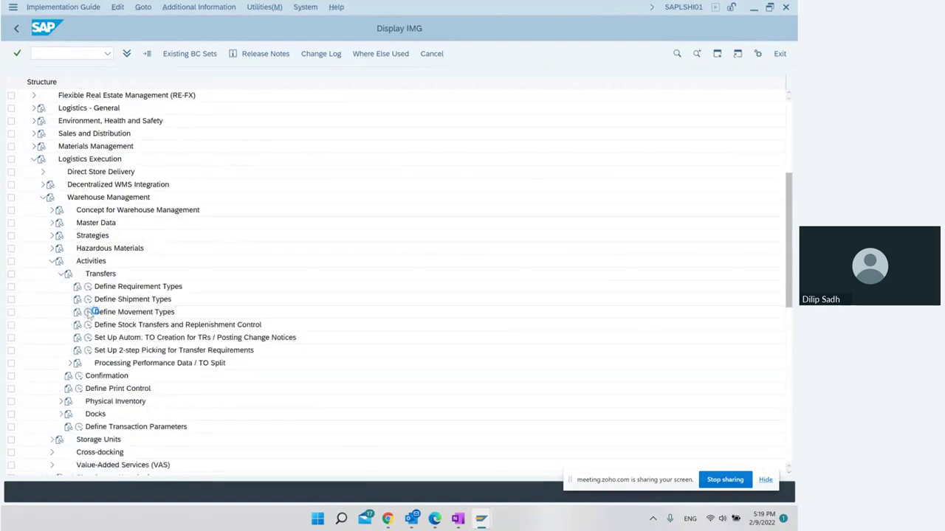
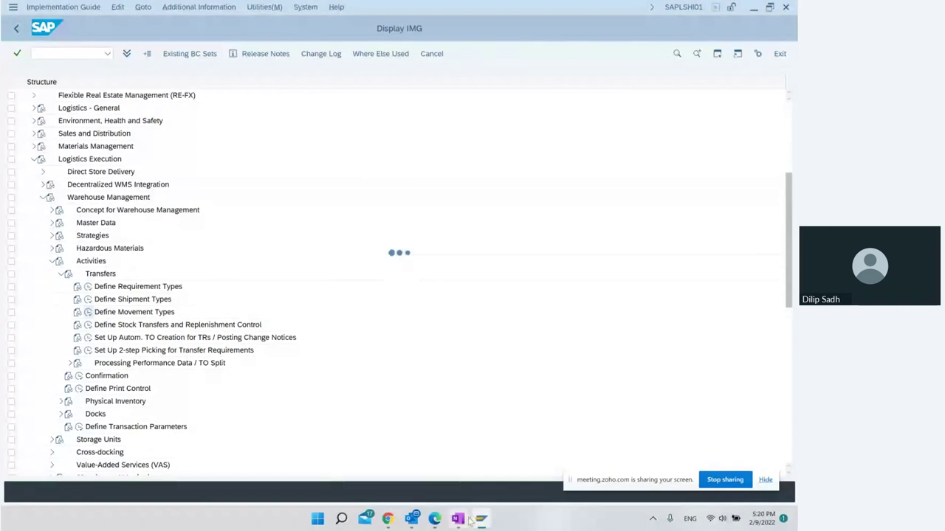
Step: Switch to the OneNote notes and bold the sentence "Material is placed in 998 and bin in interim storage area AUFNAHME"
left_click(459, 519)
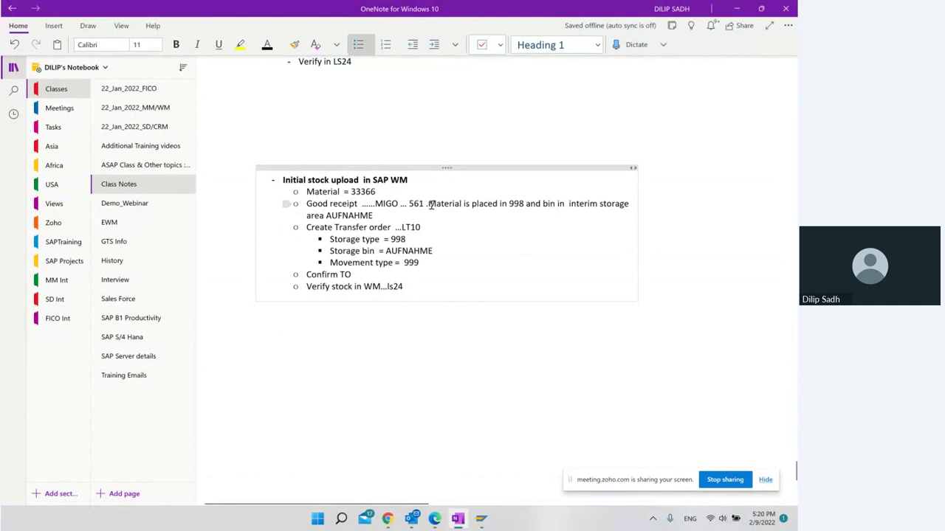
left_click_drag(429, 203, 450, 213)
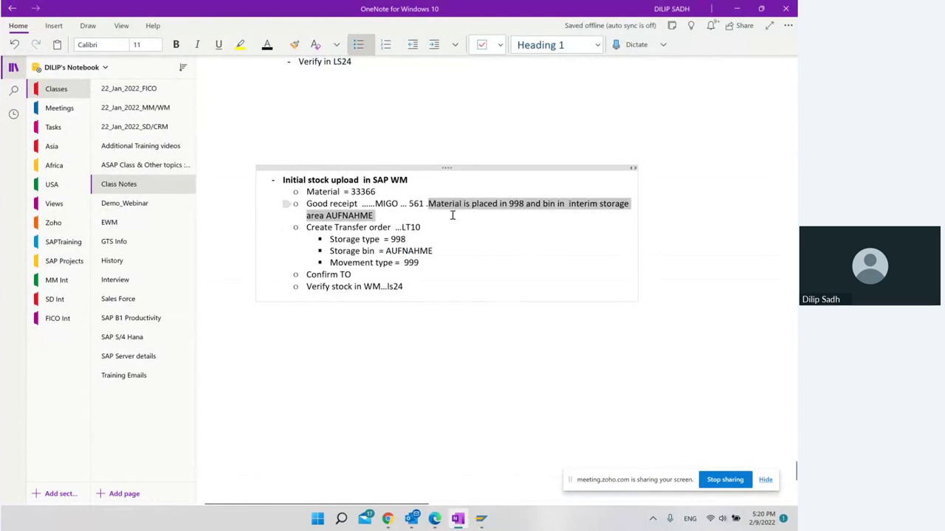
left_click(487, 199)
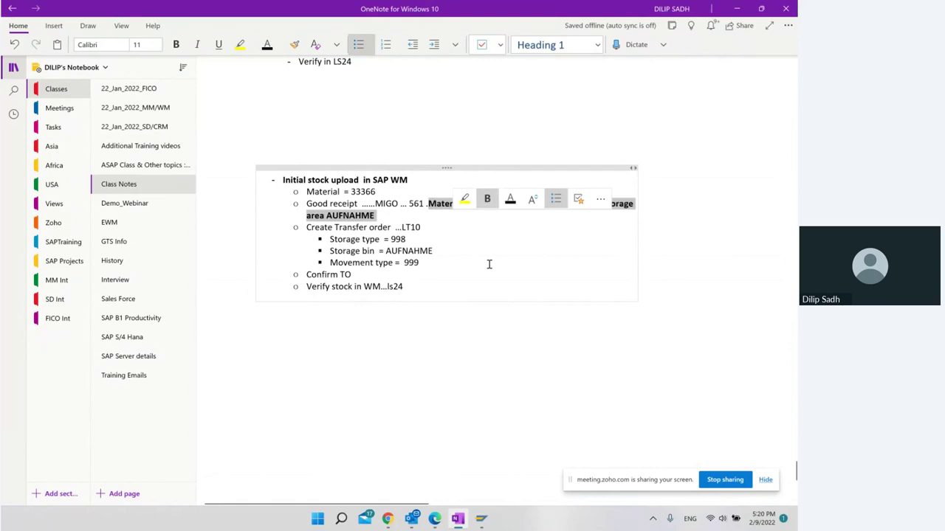
left_click(596, 371)
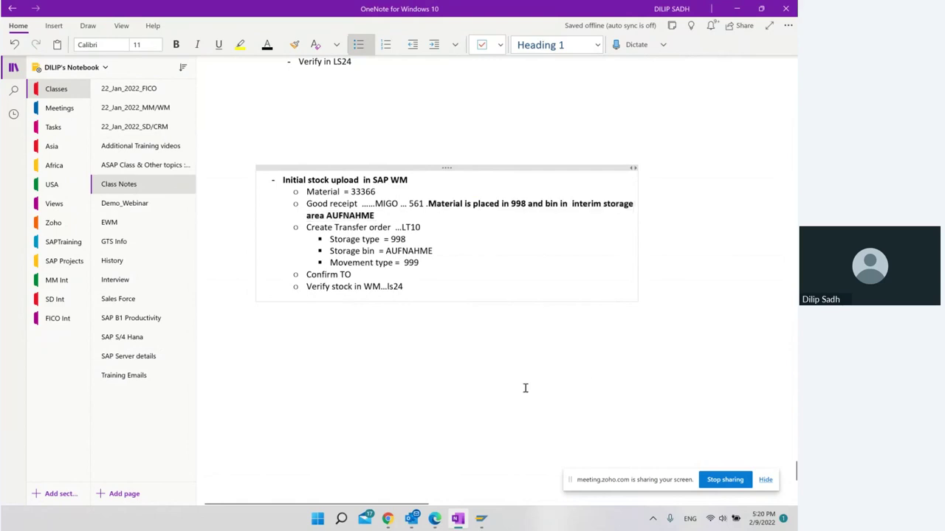
Step: Join the Storage bin line to the Storage type line with a "/" and prefix the merged line with "Source :"
left_click(415, 234)
type("/")
key("Delete")
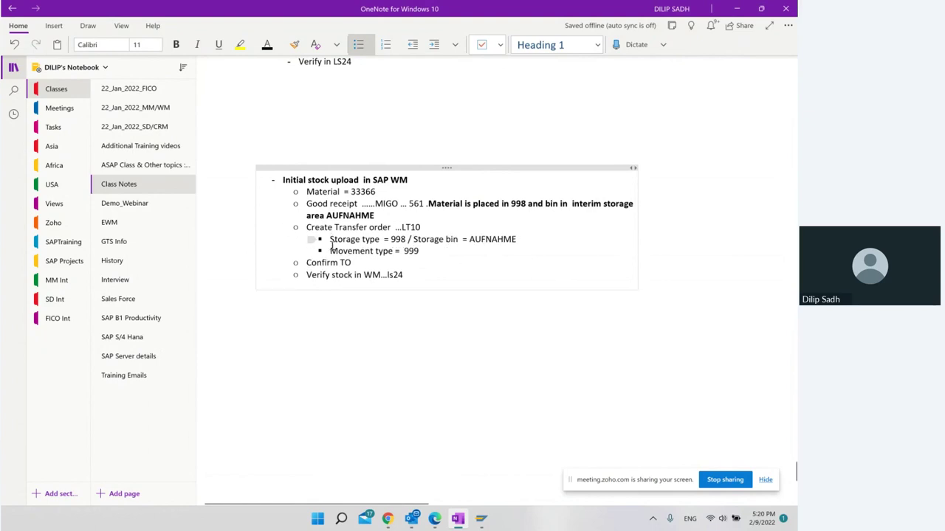
type("Source :")
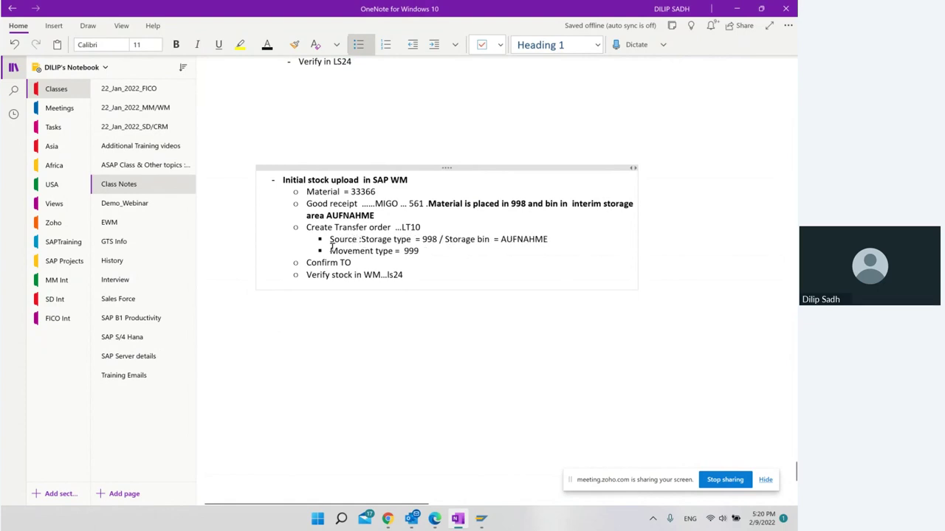
Step: Add a bullet below the source line reading "Destination : Storage type 001/ bin ( final)"
left_click(561, 235)
key("Return")
type("destination")
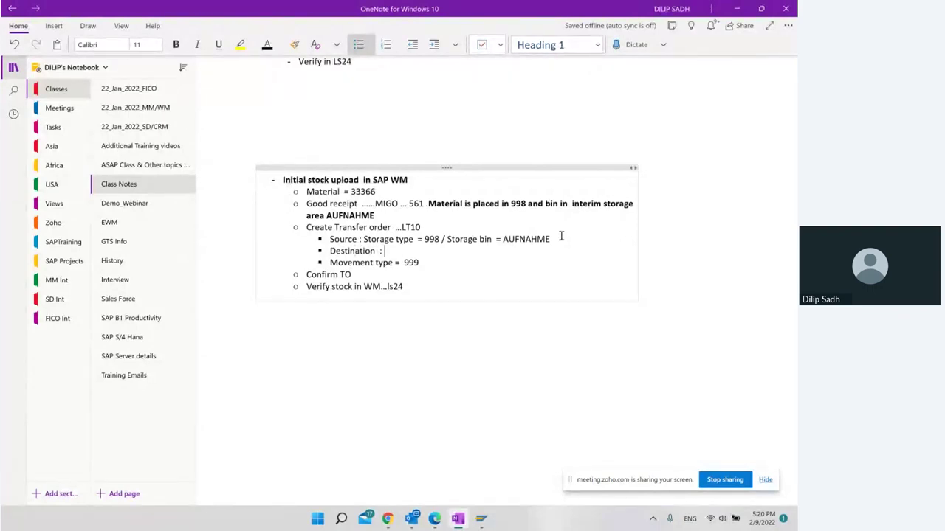
type("  : Storage type 001/ bin")
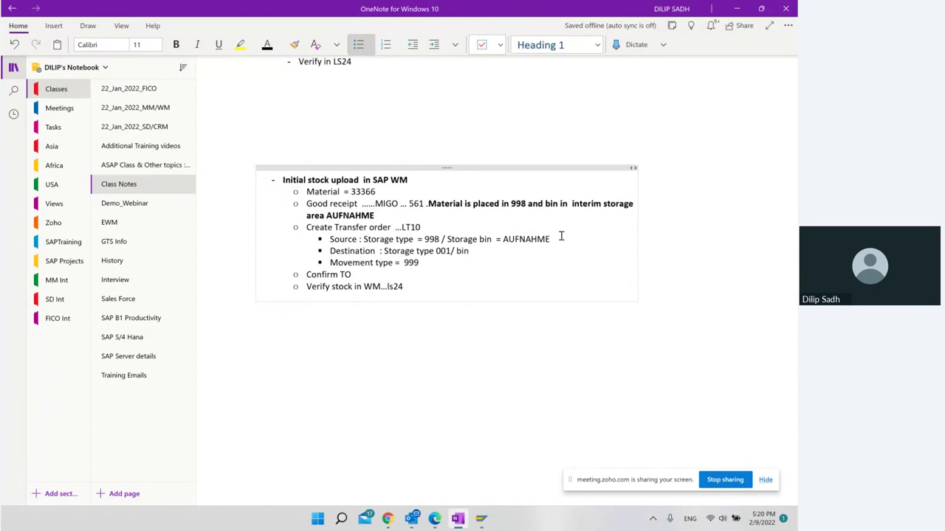
type(" ( final)")
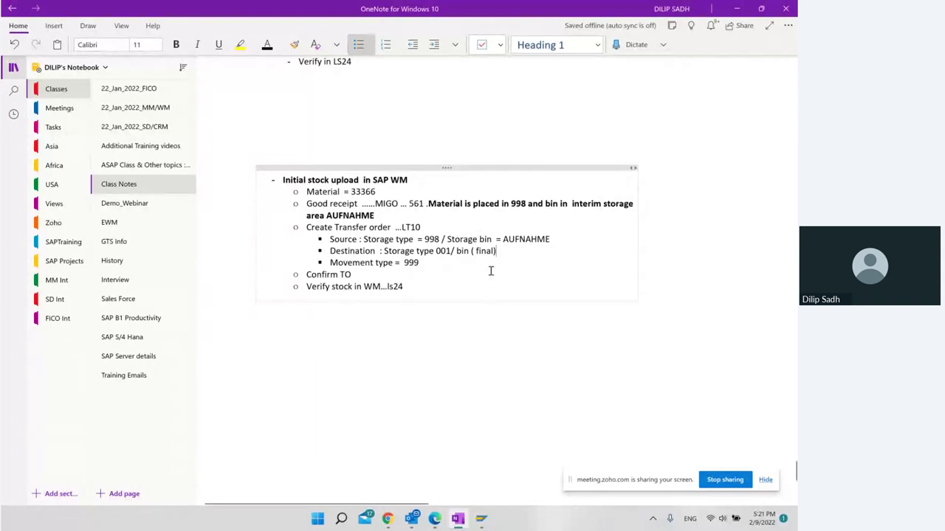
Step: Bold the Source and Destination lines under Create Transfer order
left_click_drag(330, 240, 505, 254)
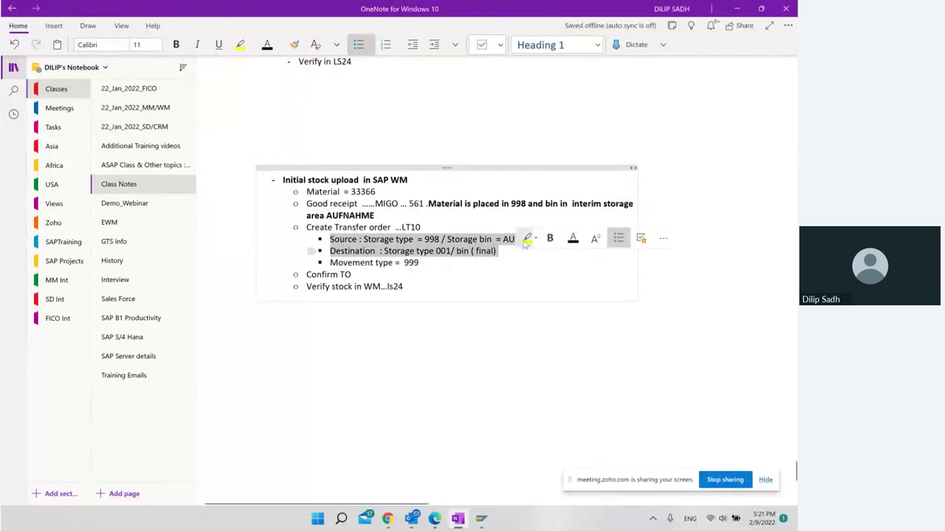
left_click(550, 239)
left_click(473, 270)
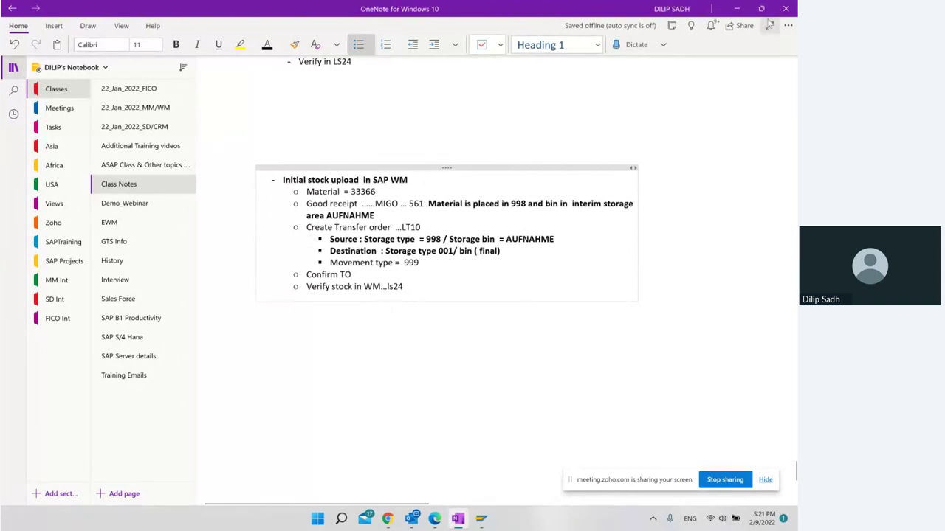
Step: Switch back to SAP, position the movement types list at warehouse 001, movement type 561, and open that entry's details
key("alt+Tab")
left_click(157, 354)
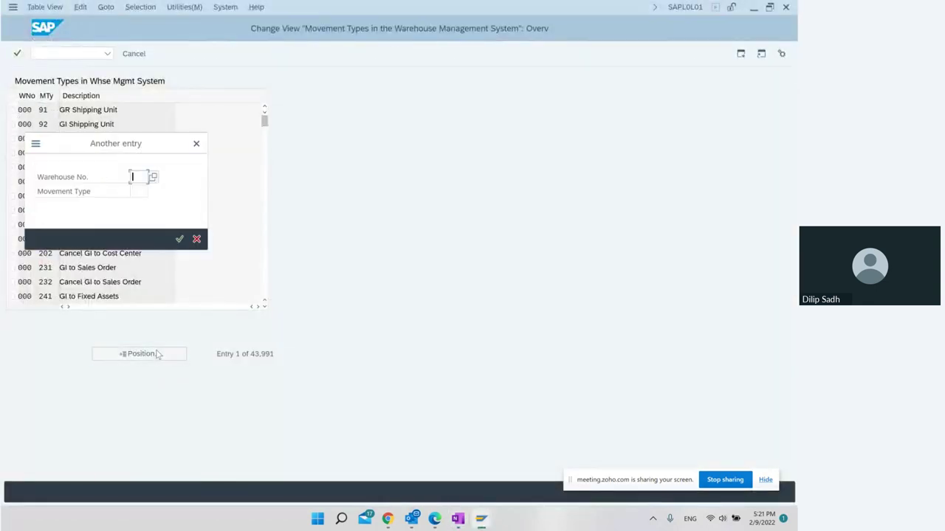
type("001")
key("Return")
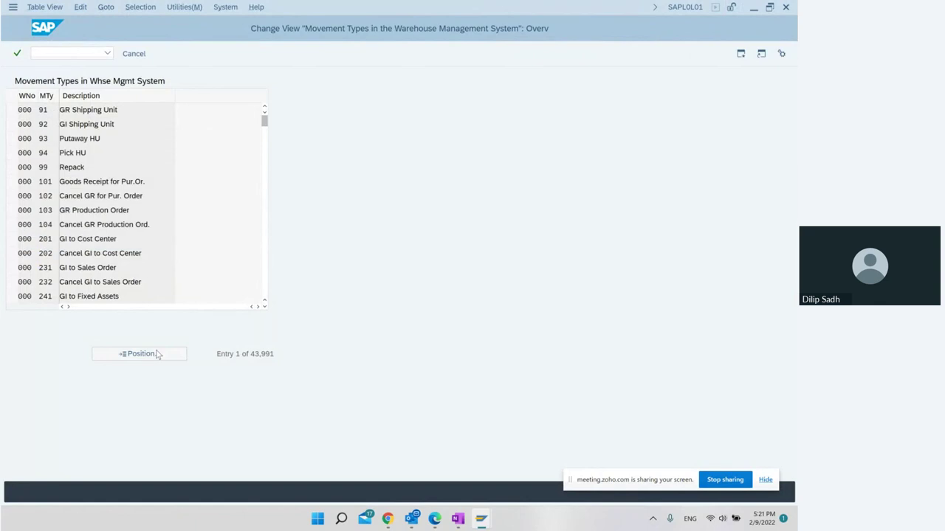
left_click(136, 361)
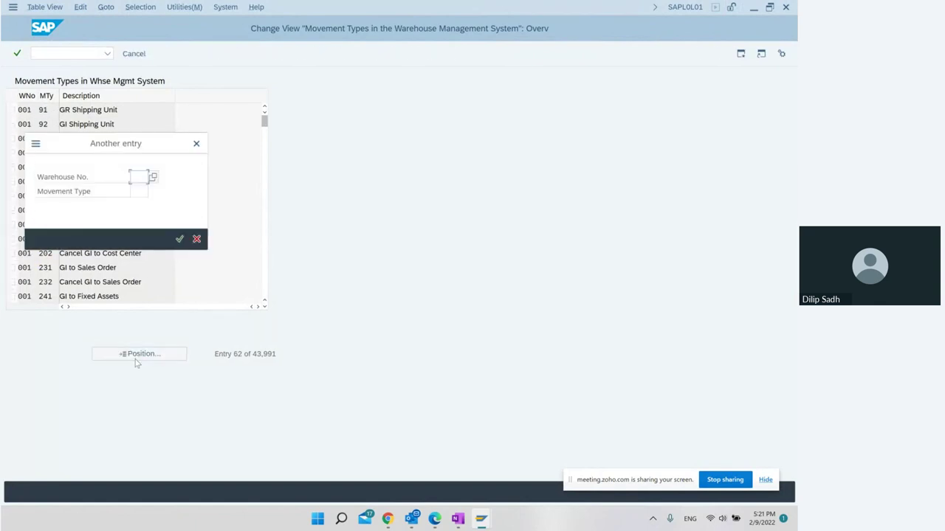
type("001")
key("Tab")
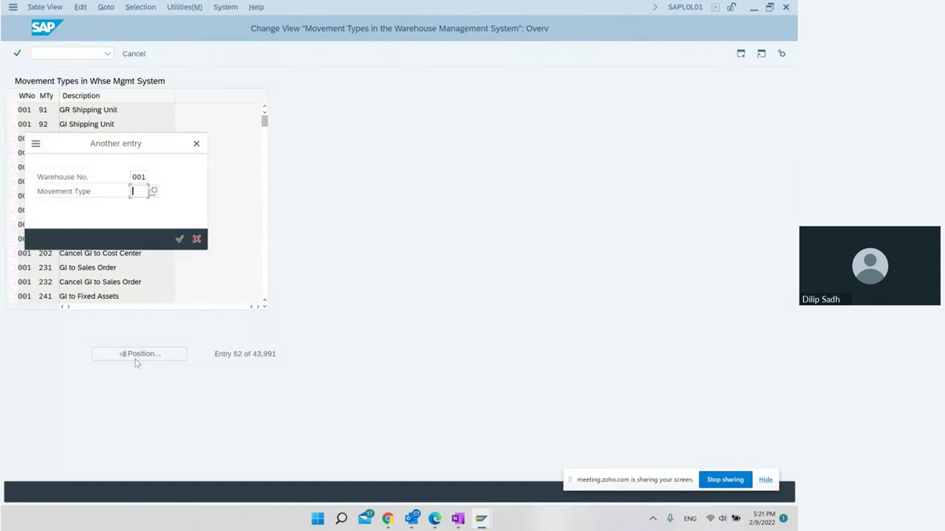
type("561")
key("Return")
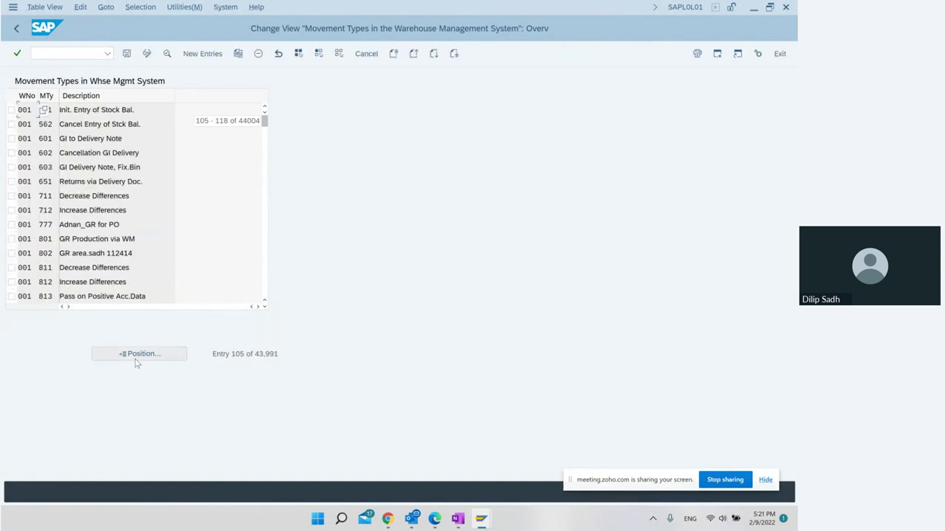
double_click(84, 114)
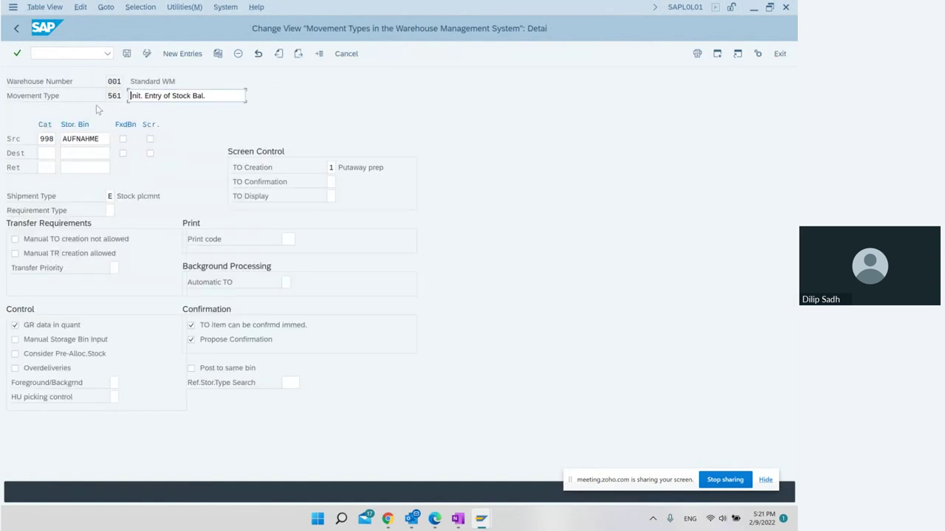
double_click(108, 98)
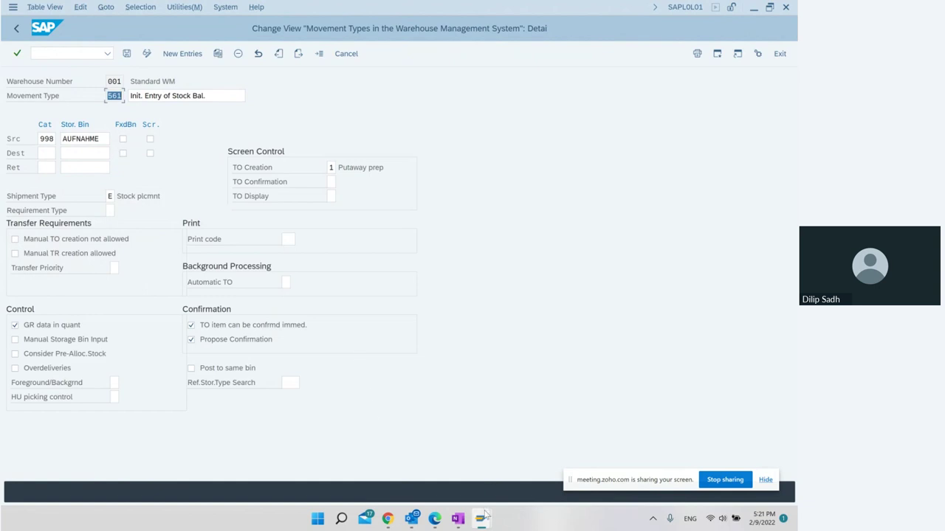
Step: Display the stock per material list for material 33366, plant 1000, warehouse 001, and check the AUFNAHME stock
left_click(717, 56)
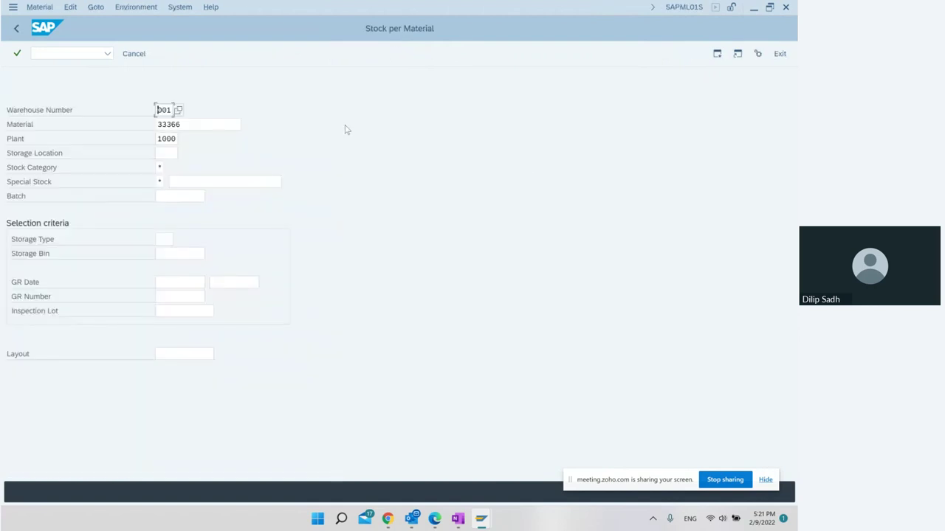
key("F8")
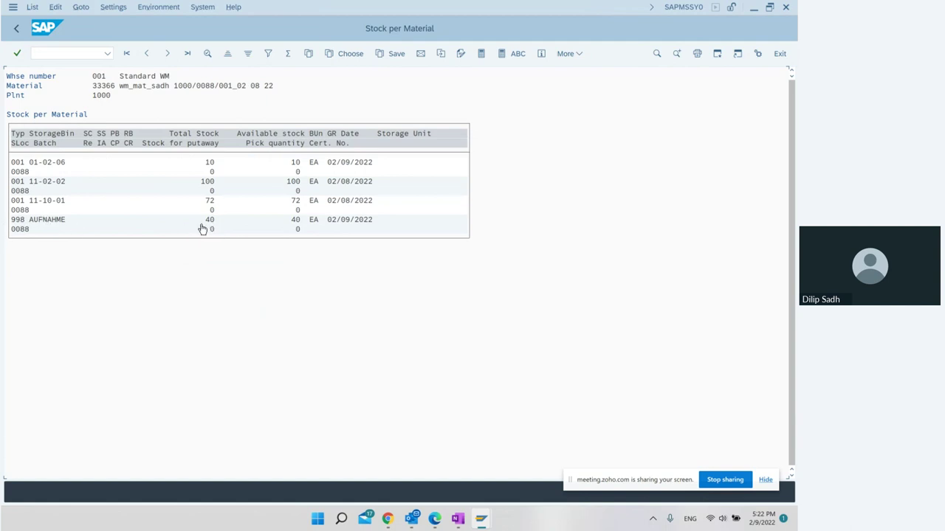
left_click(754, 9)
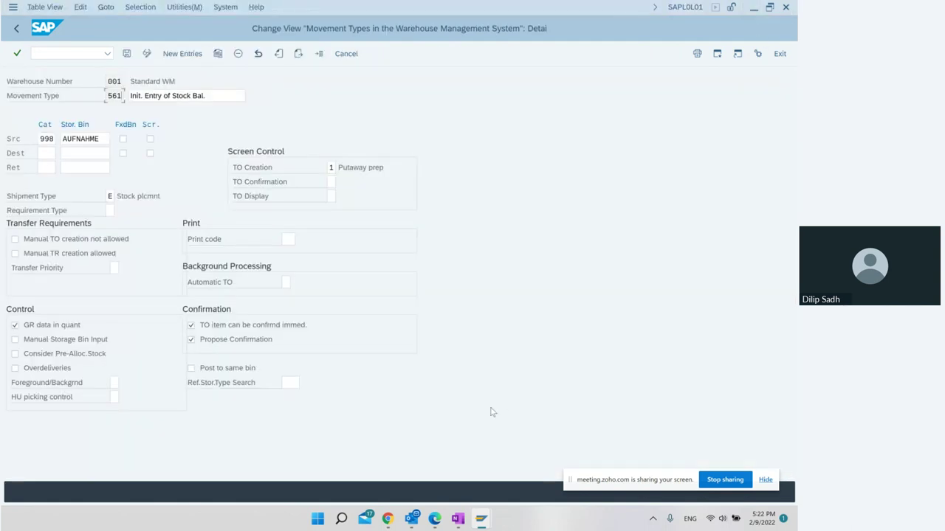
Step: Switch to OneNote and review the Create Transfer order line with transaction LT10
left_click(459, 481)
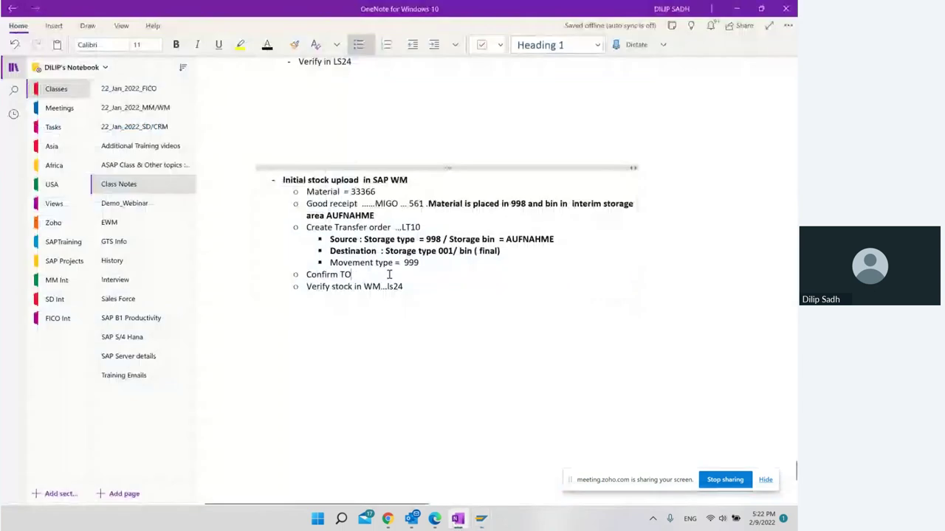
left_click_drag(321, 229, 423, 227)
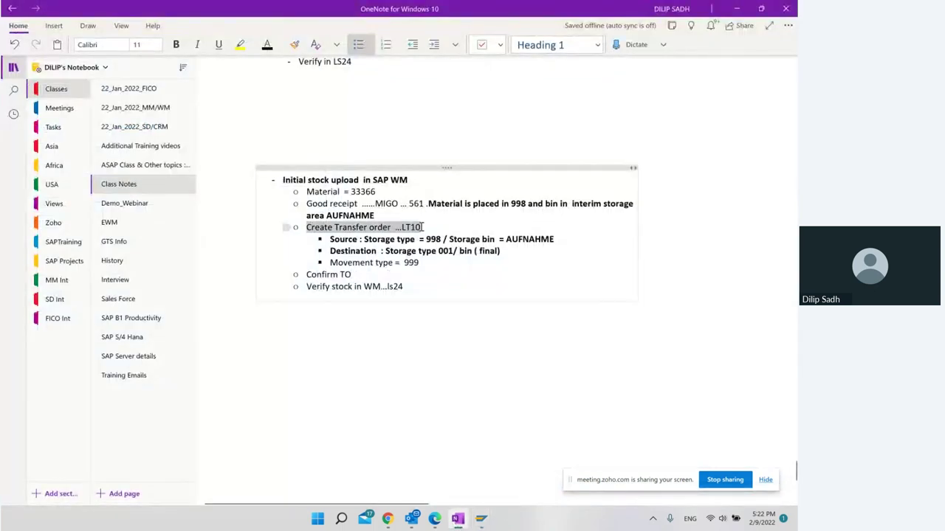
left_click(465, 286)
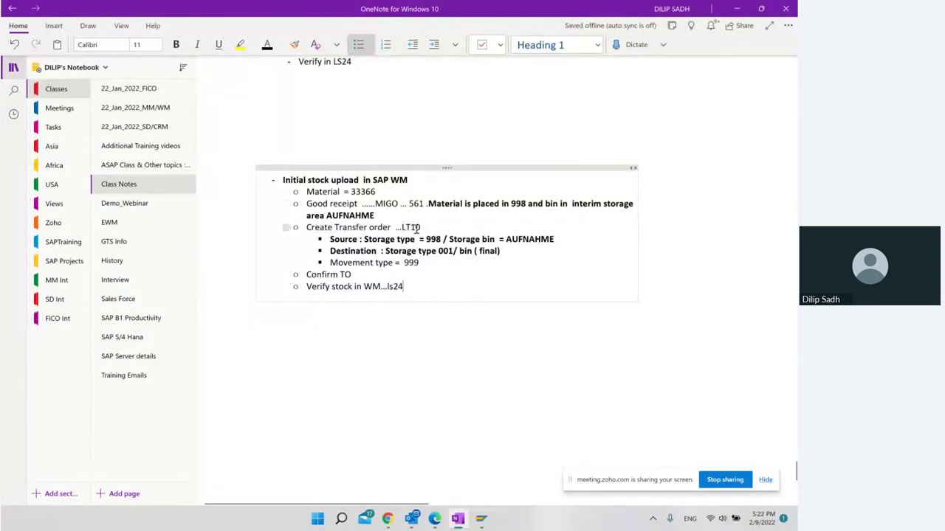
Step: Return to the SAP Stock per Material session and leave the stock display for the SAP Easy Access screen
mouse_move(483, 522)
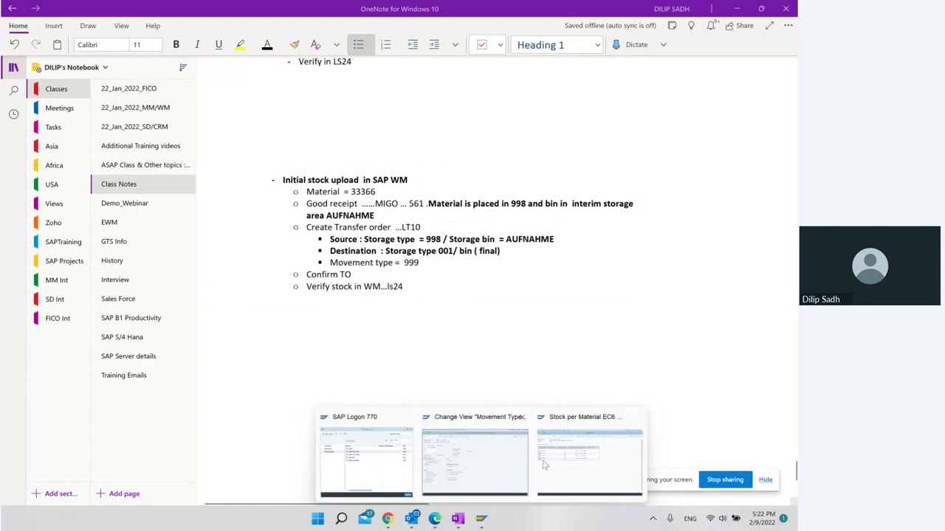
left_click(552, 464)
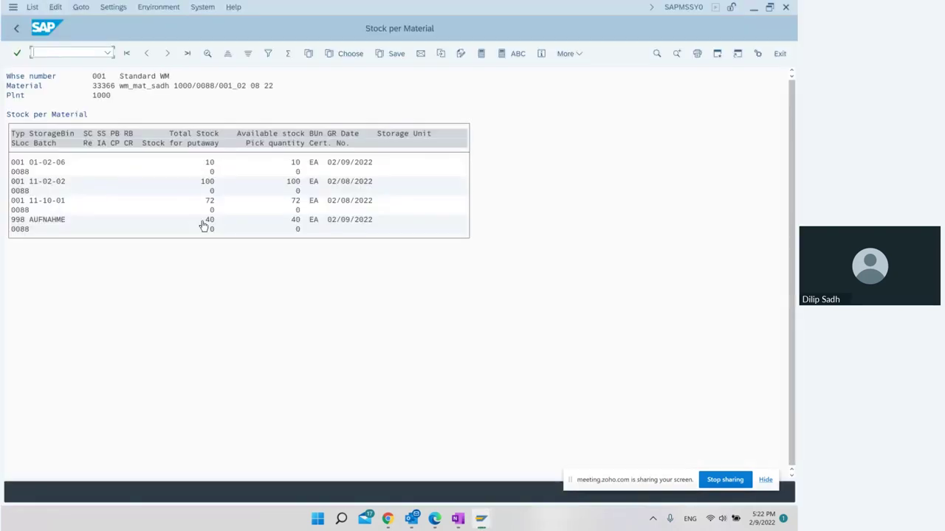
left_click(15, 30)
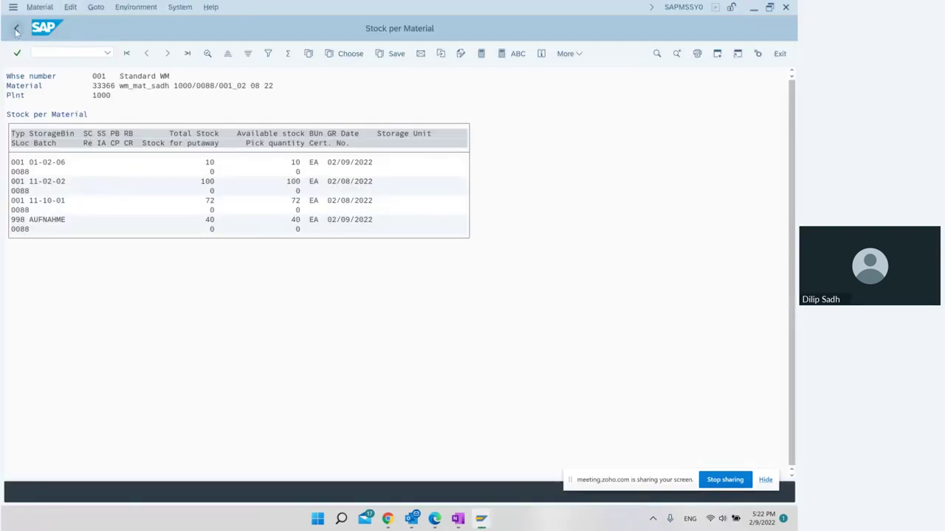
left_click(15, 29)
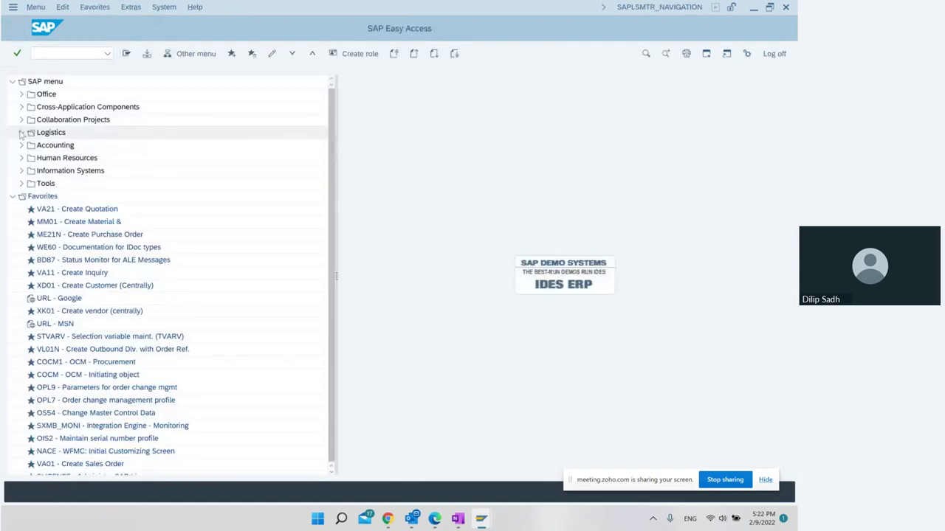
Step: Expand Logistics, Logistics Execution, Internal Whse Processes, Stock Transfer and Create Transfer Order in the SAP menu tree
left_click(21, 133)
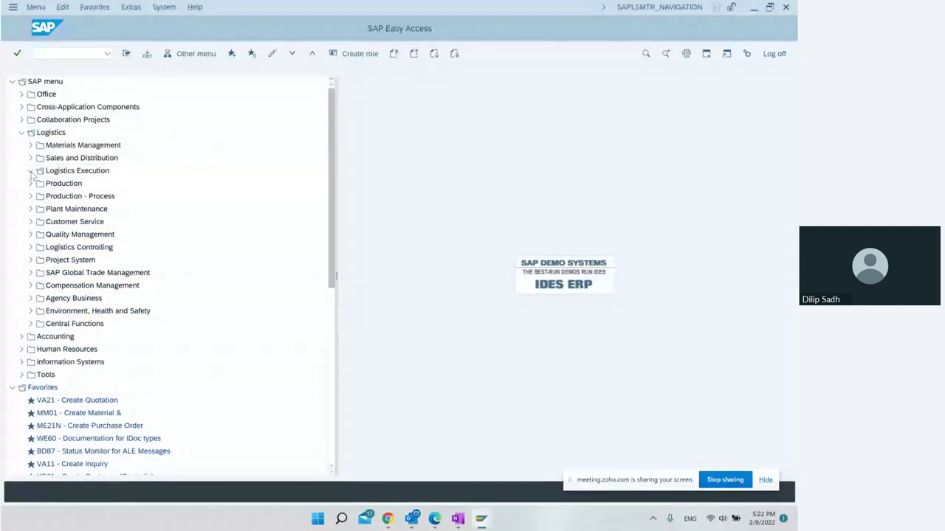
left_click(31, 171)
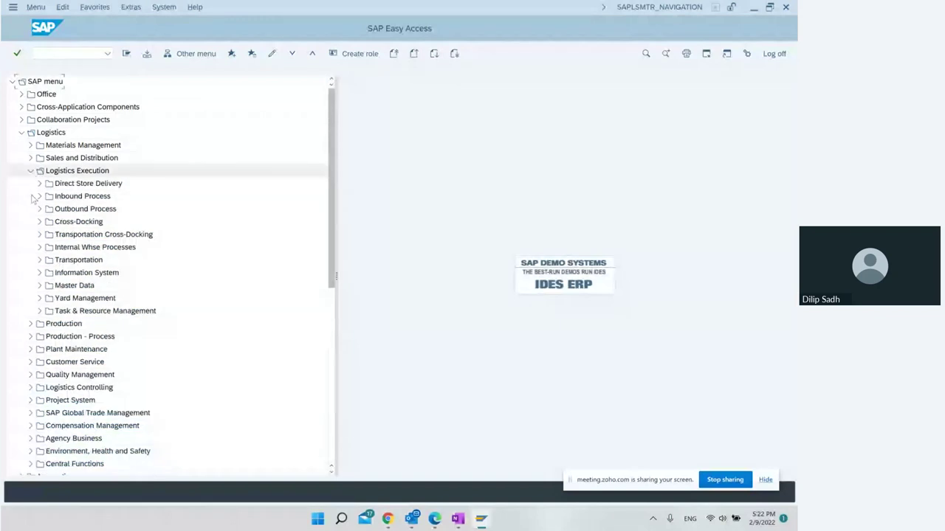
left_click(39, 249)
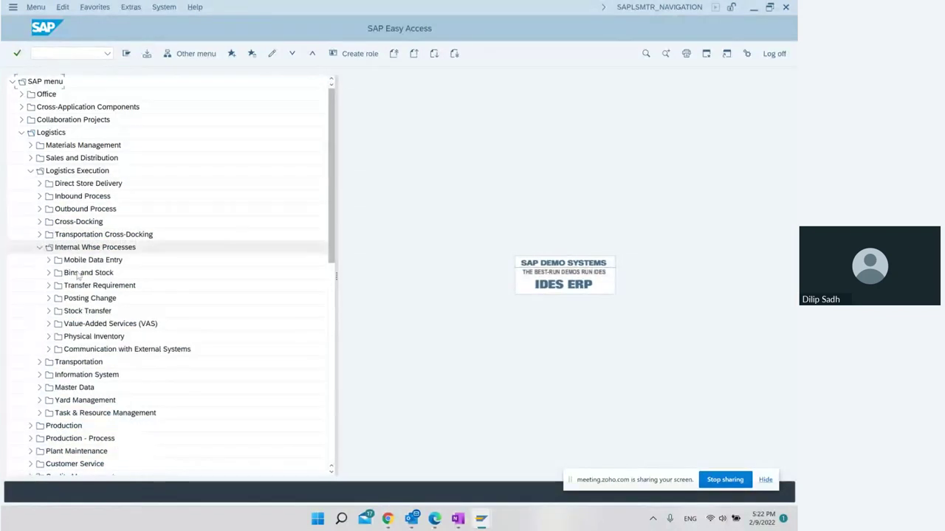
scroll(85, 278, "down", 1)
scroll(94, 281, "down", 1)
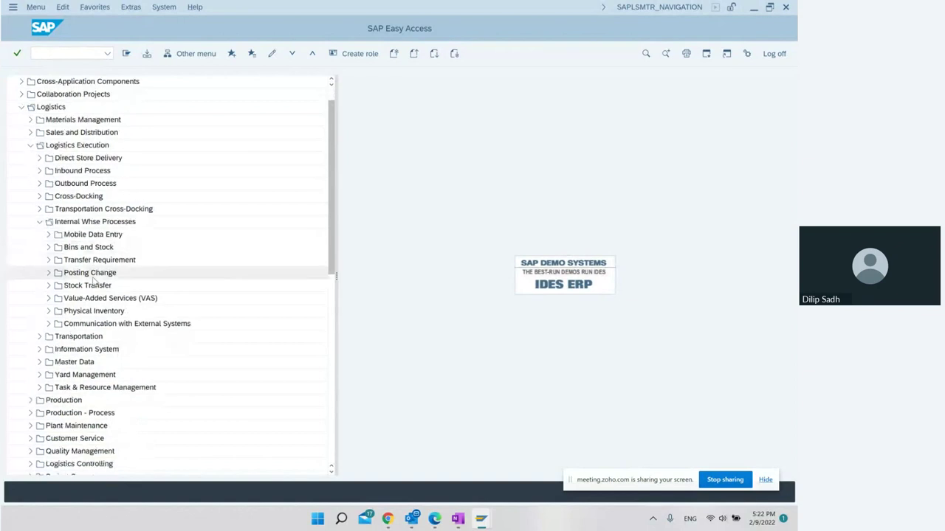
scroll(86, 291, "down", 2)
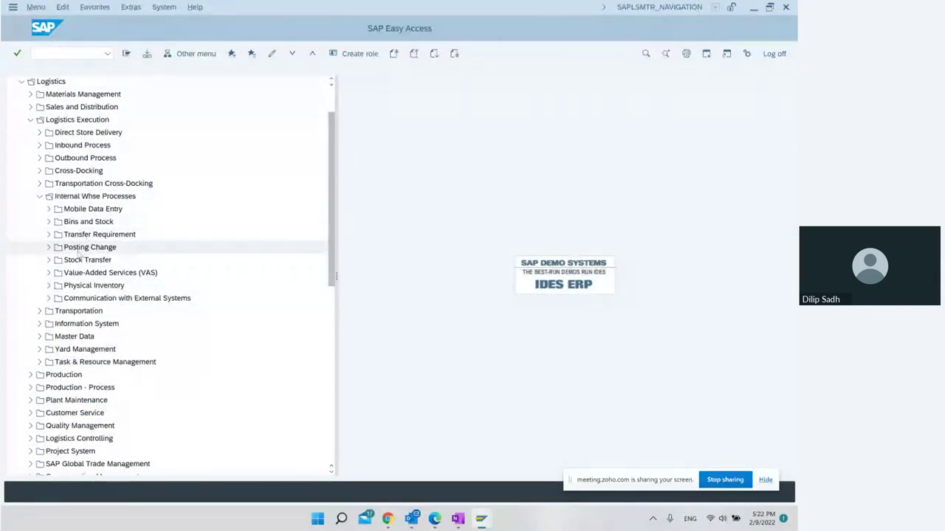
left_click(49, 260)
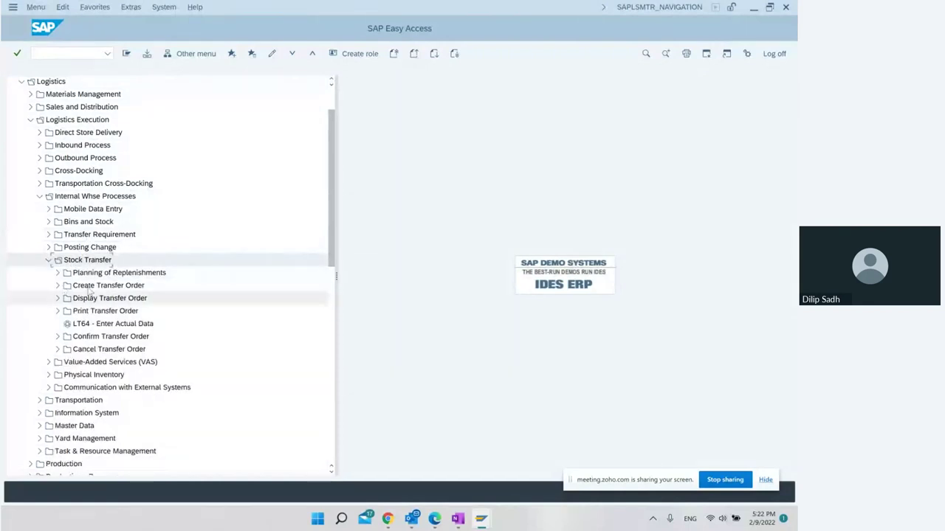
scroll(58, 261, "down", 2)
left_click(58, 260)
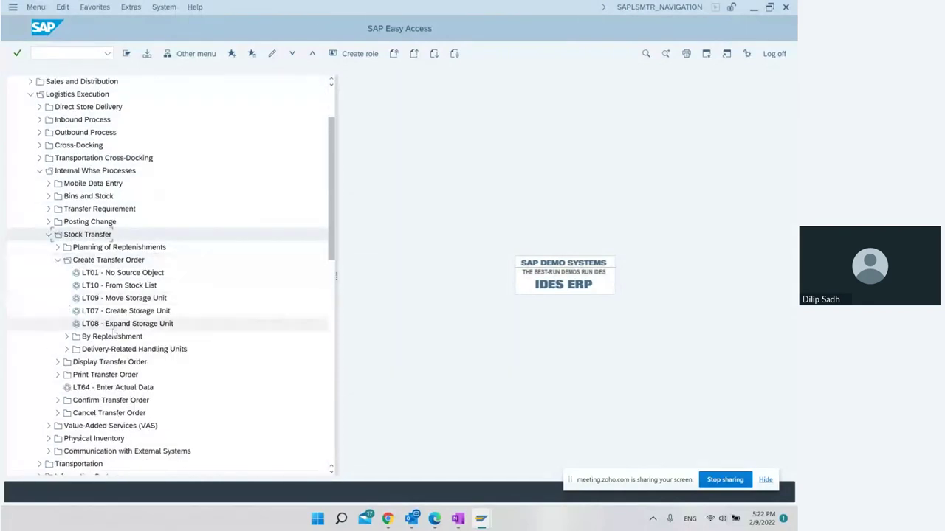
Step: Start transaction LT10 (From Stock List) and list the transferable stock for warehouse 001, storage type 998
left_click(136, 290)
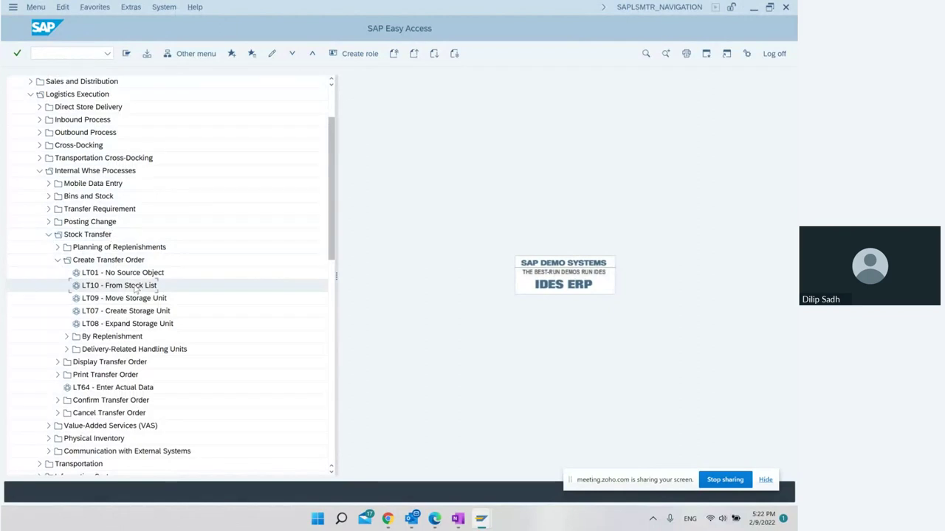
double_click(127, 287)
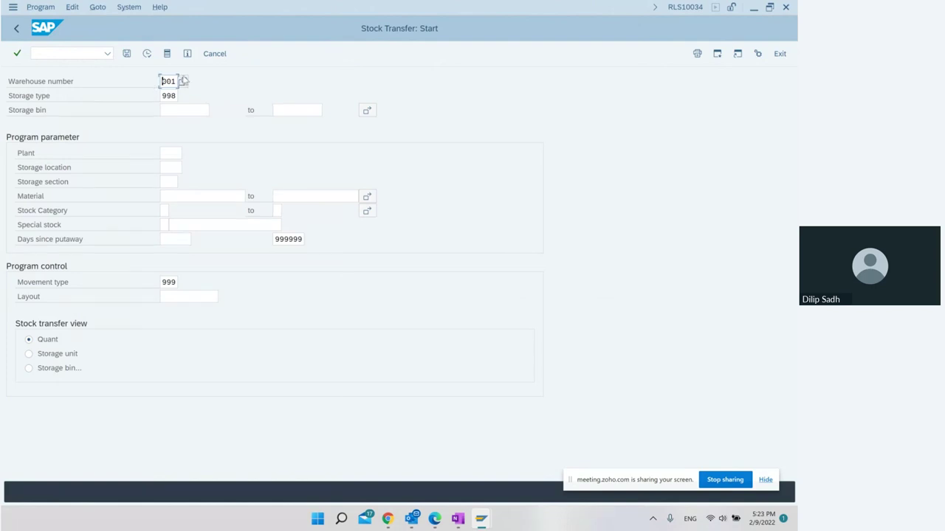
left_click(183, 81)
left_click(147, 54)
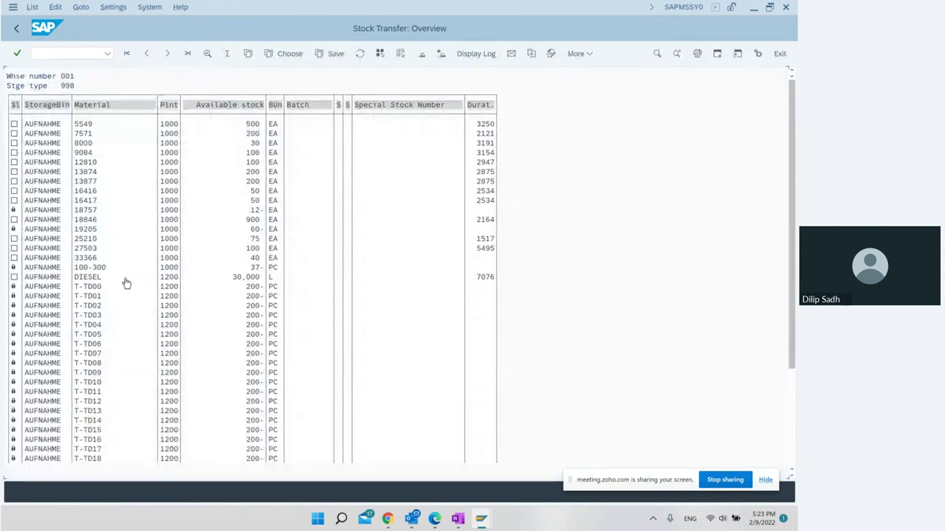
Step: Return to the stock transfer selection, restrict it to plant 1000 and storage location 0088, and run the list again
left_click(16, 30)
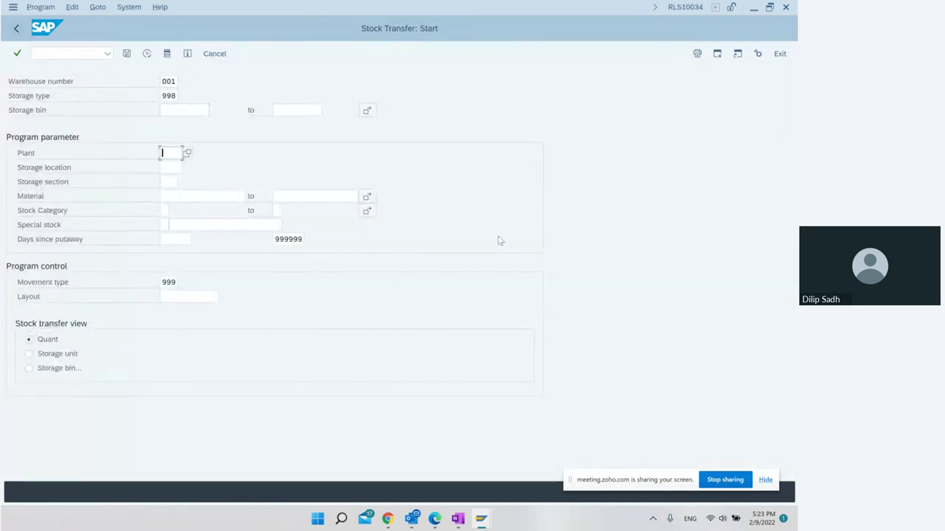
type("1000")
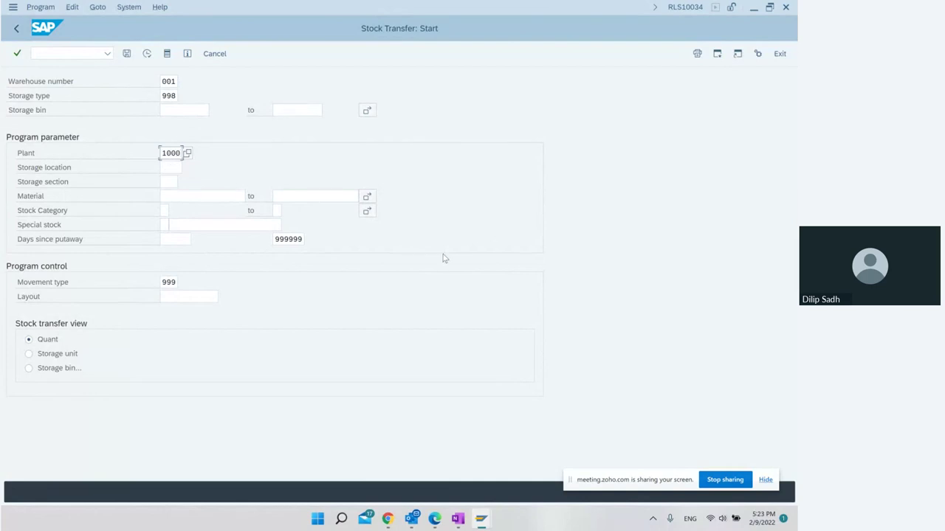
left_click(171, 167)
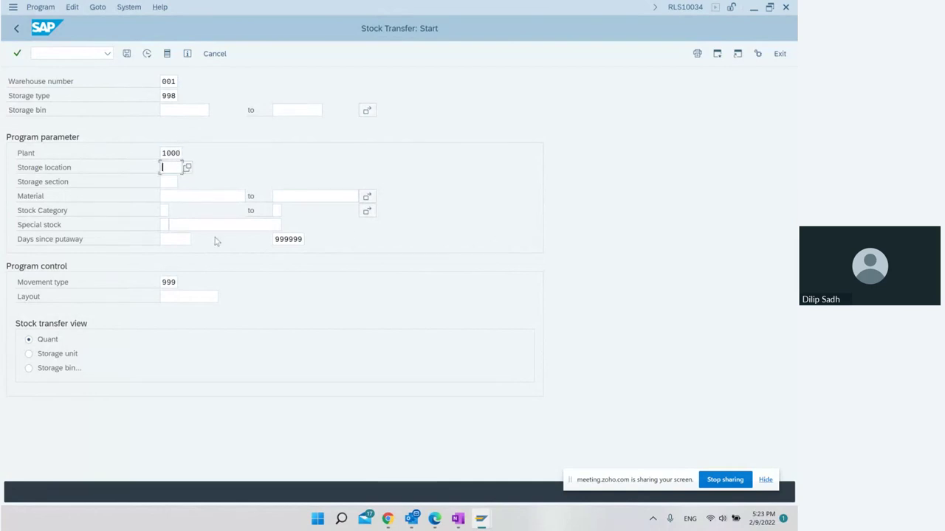
type("00")
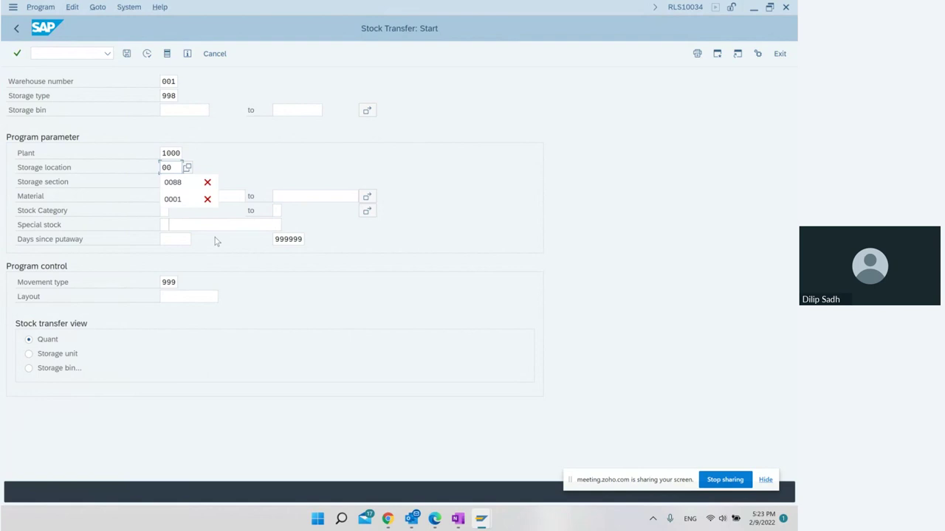
key("Down")
key("Return")
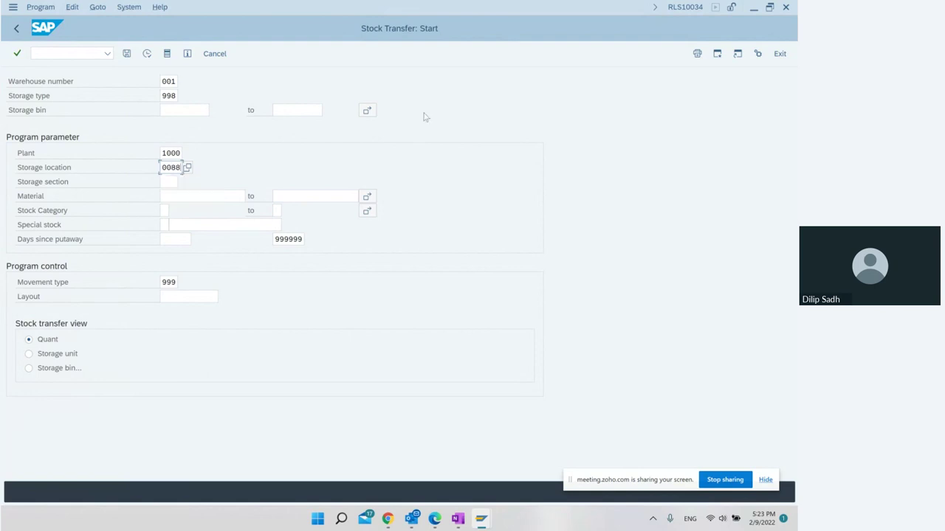
left_click(147, 54)
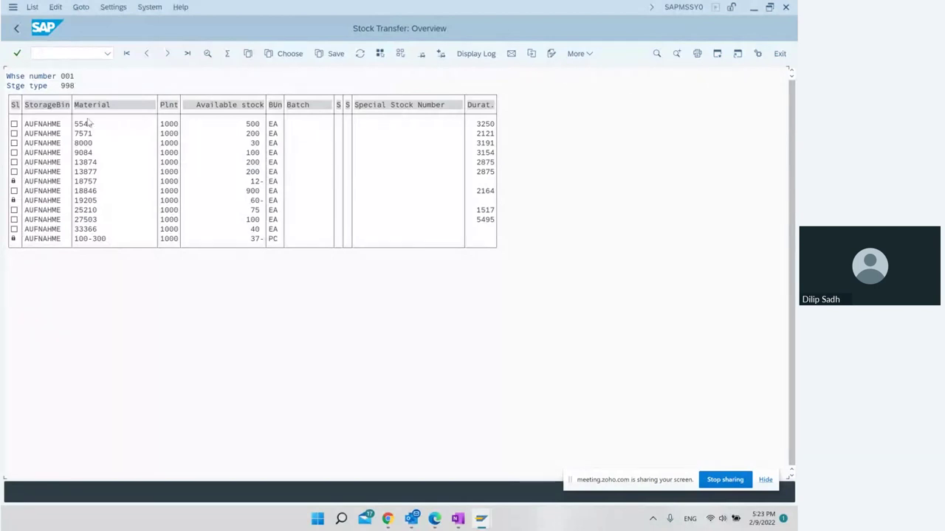
Step: Select the AUFNAHME row of material 33366 and start its stock transfer with destination storage type 001
left_click(14, 229)
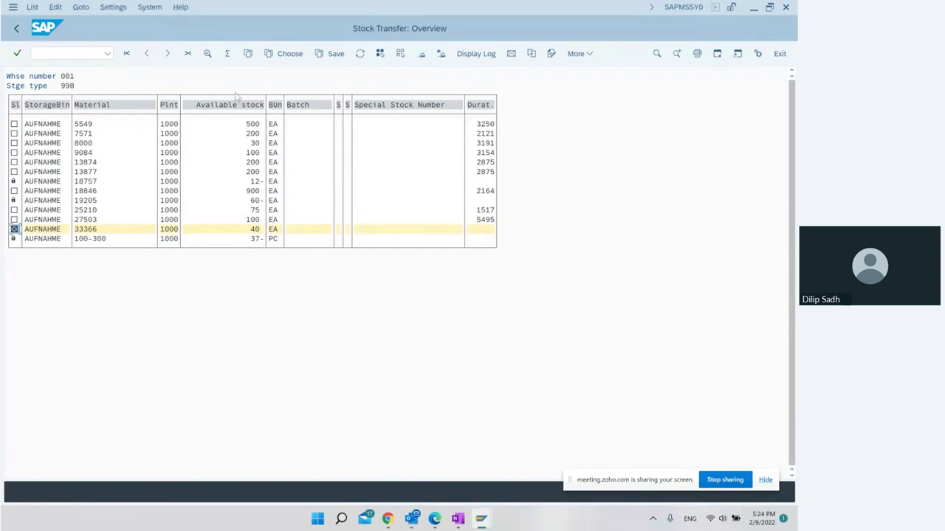
left_click(441, 56)
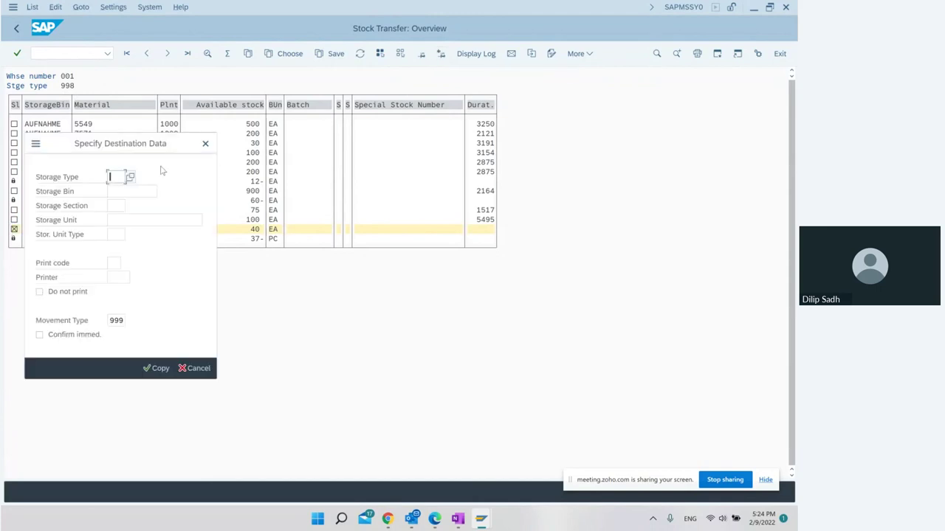
left_click_drag(150, 147, 527, 171)
type("001")
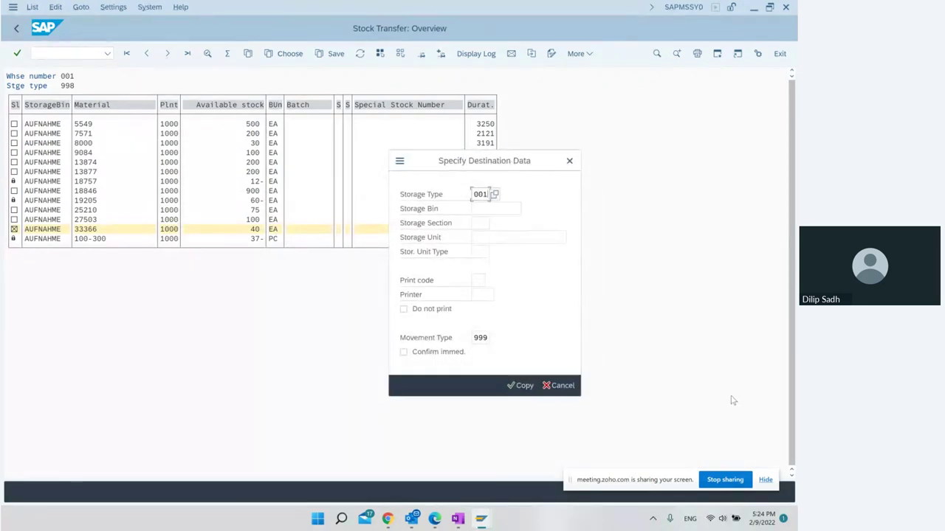
Step: Search the empty storage bins and choose 03-01-01 as the destination storage bin
left_click(519, 209)
left_click(527, 208)
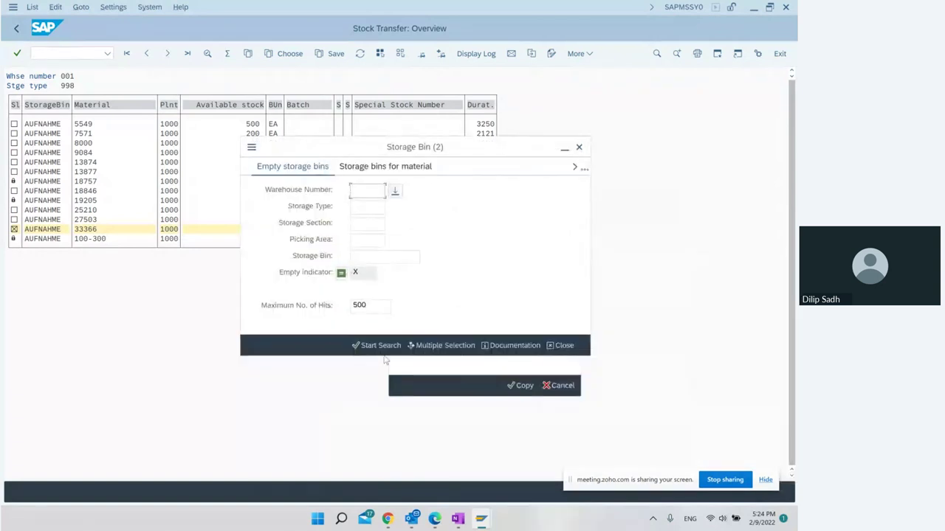
left_click(384, 346)
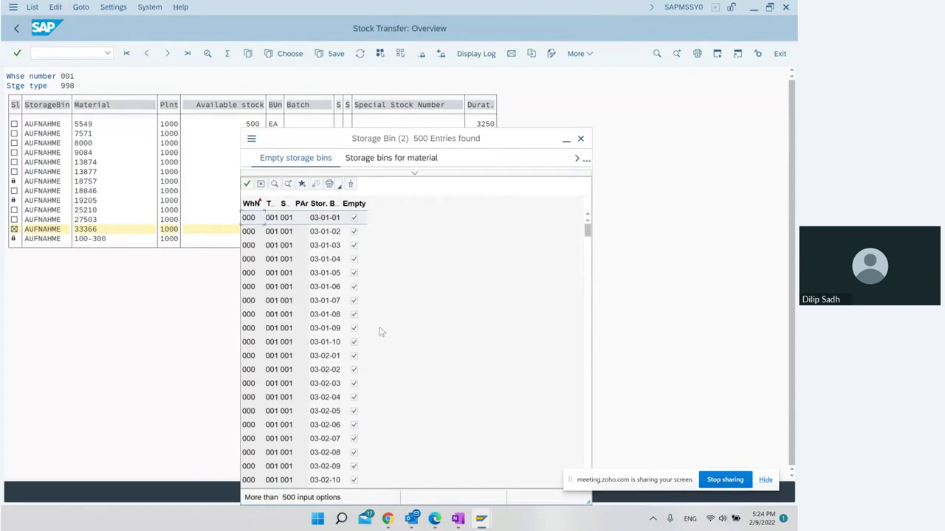
double_click(255, 218)
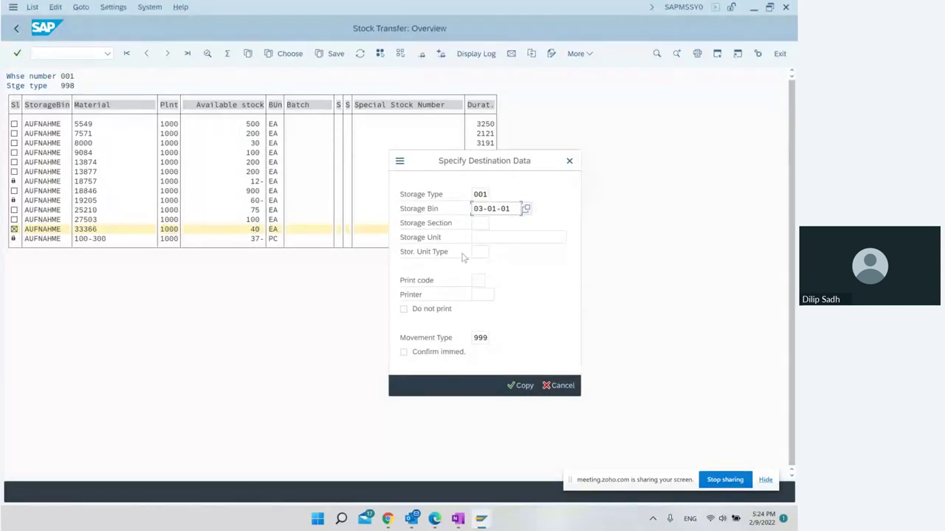
Step: Create the transfer order for material 33366 with immediate confirmation and refresh the stock transfer overview
left_click(439, 354)
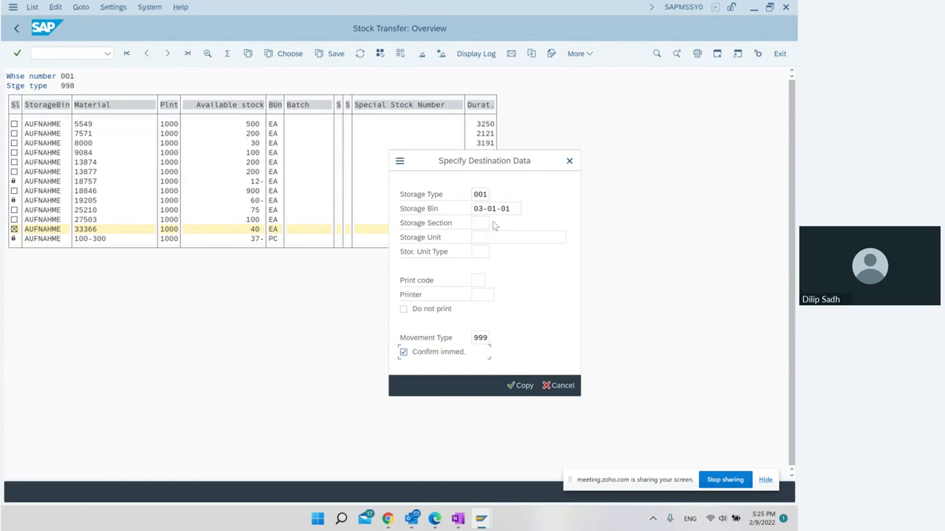
left_click(521, 386)
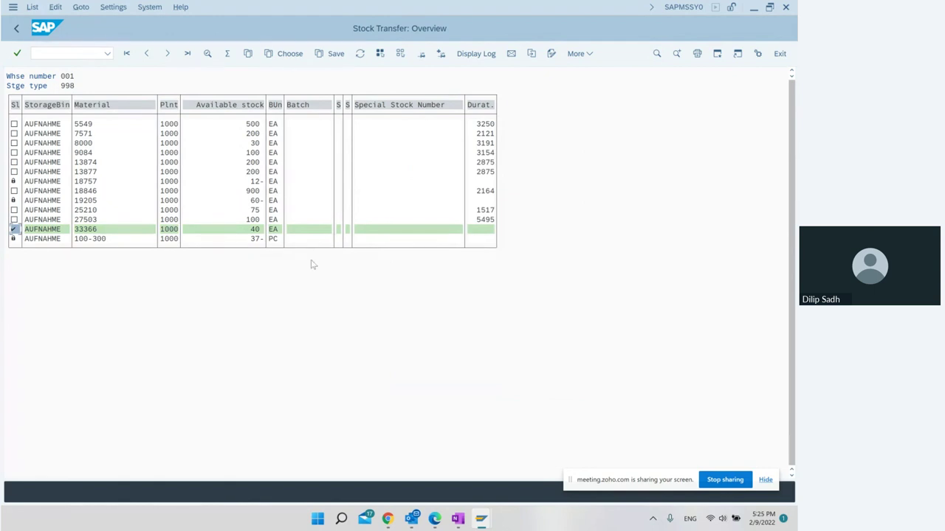
left_click(360, 55)
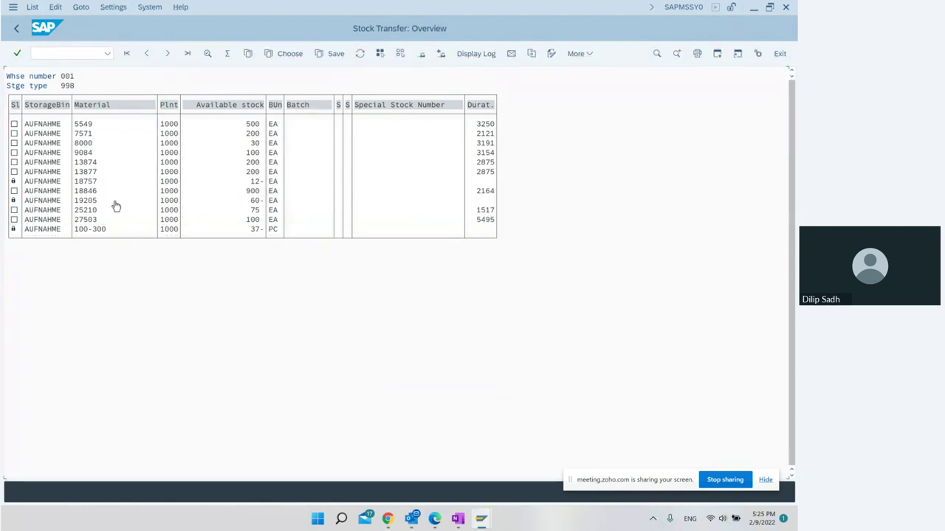
Step: Leave the stock transfer and display the stock of material 33366, plant 1000, warehouse 001, with transaction LS24
left_click(17, 29)
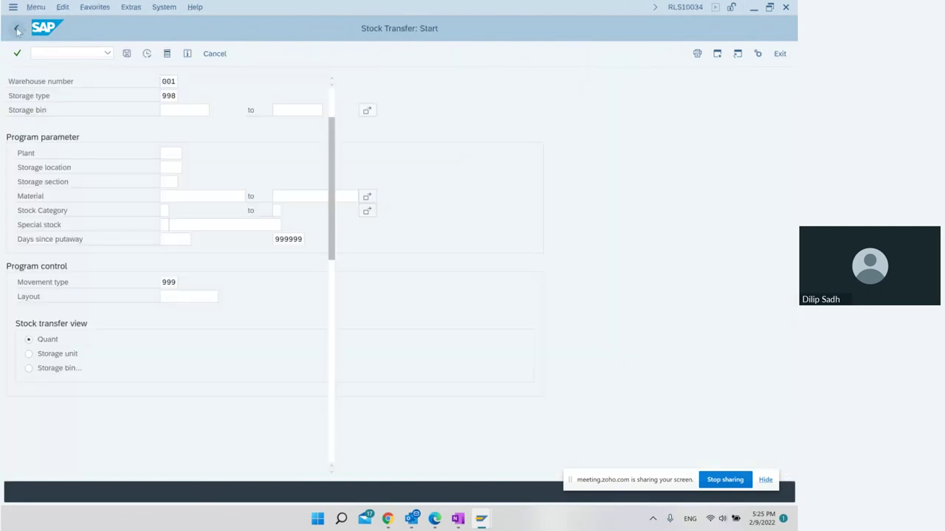
left_click(17, 29)
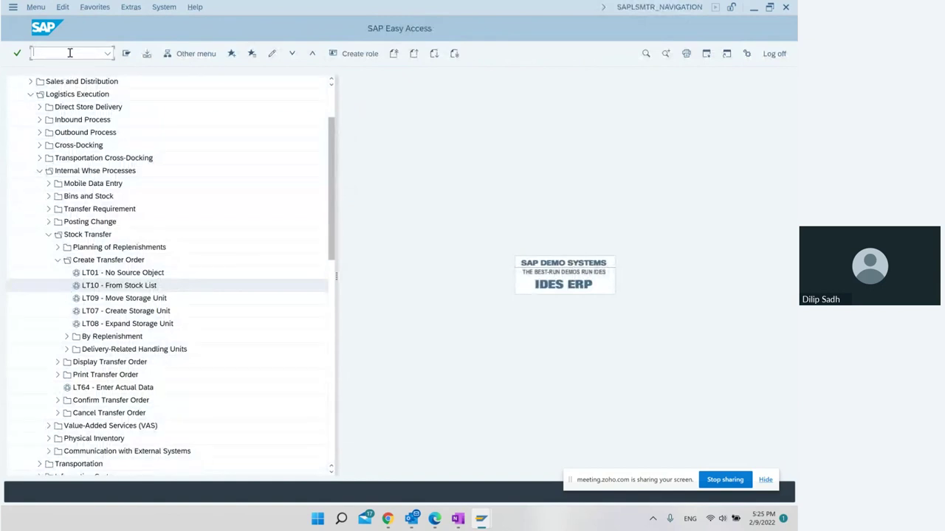
left_click(70, 53)
type("ls24")
key("Return")
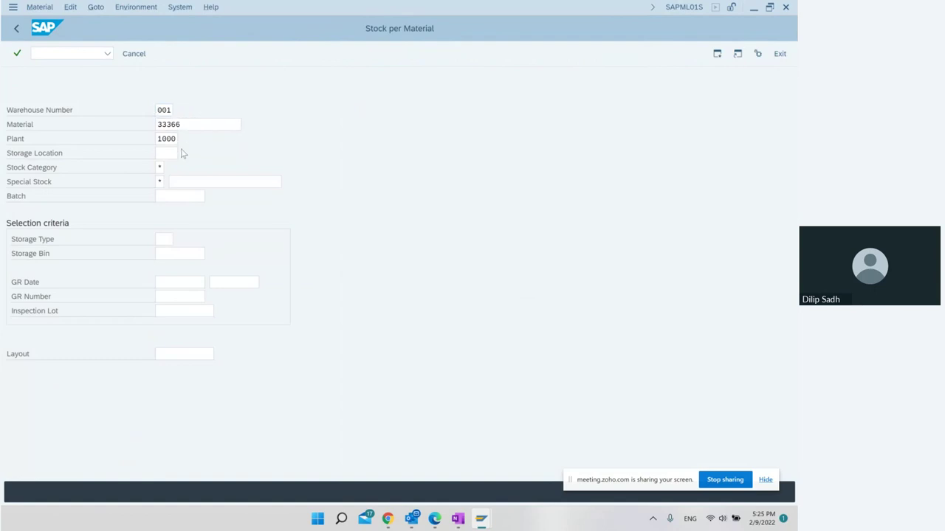
key("F8")
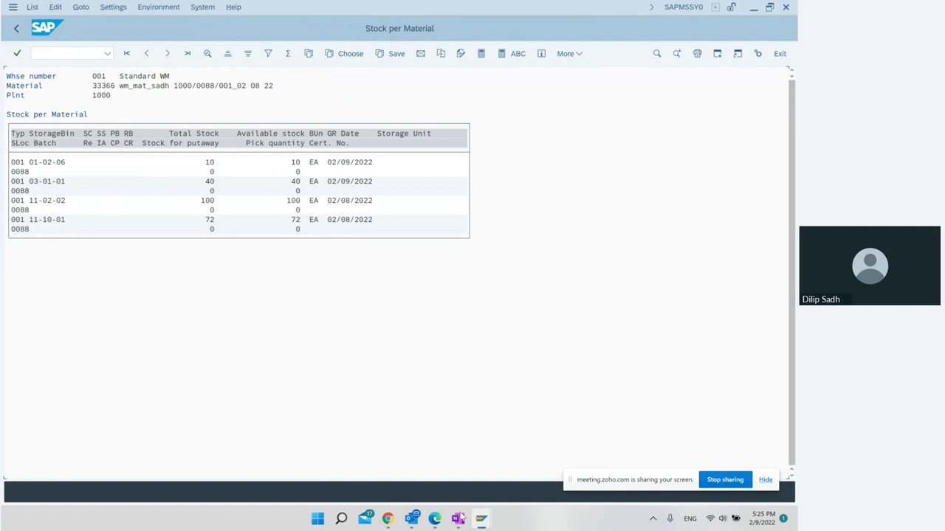
Step: Switch to OneNote and review the Initial stock upload in SAP WM notes, starting at the material line
left_click(459, 519)
left_click(376, 464)
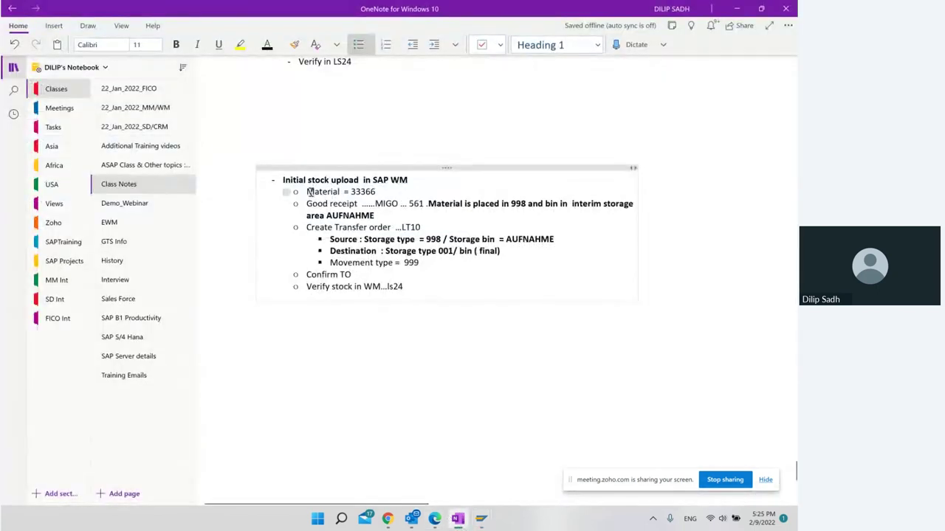
left_click_drag(309, 192, 375, 192)
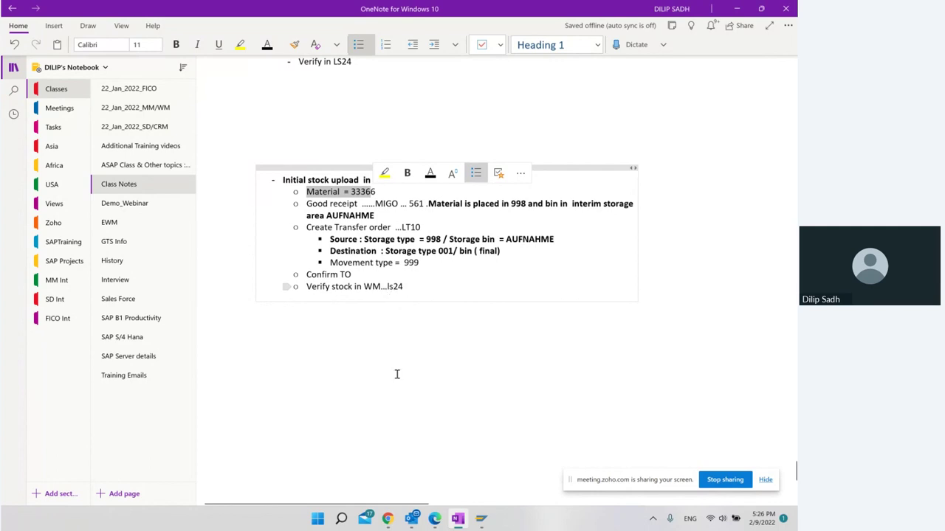
left_click(738, 479)
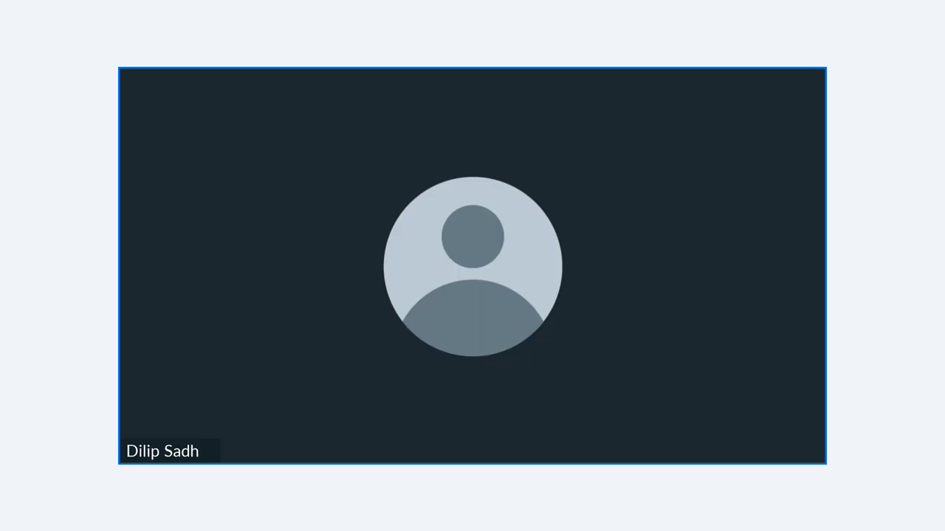